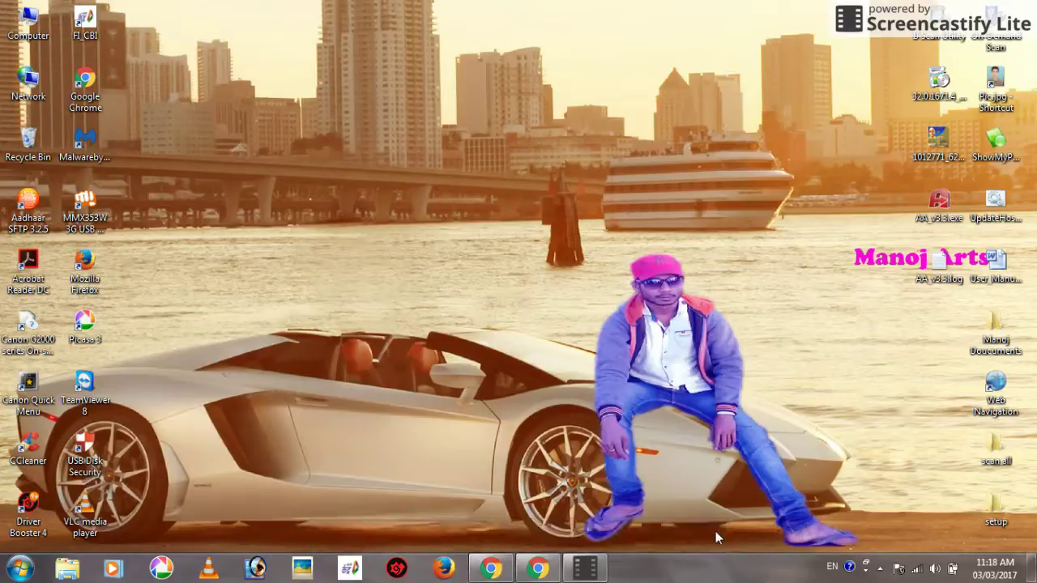
Refresh the desktop and open the user's temporary files folder by running %temp%.
right_click(168, 111)
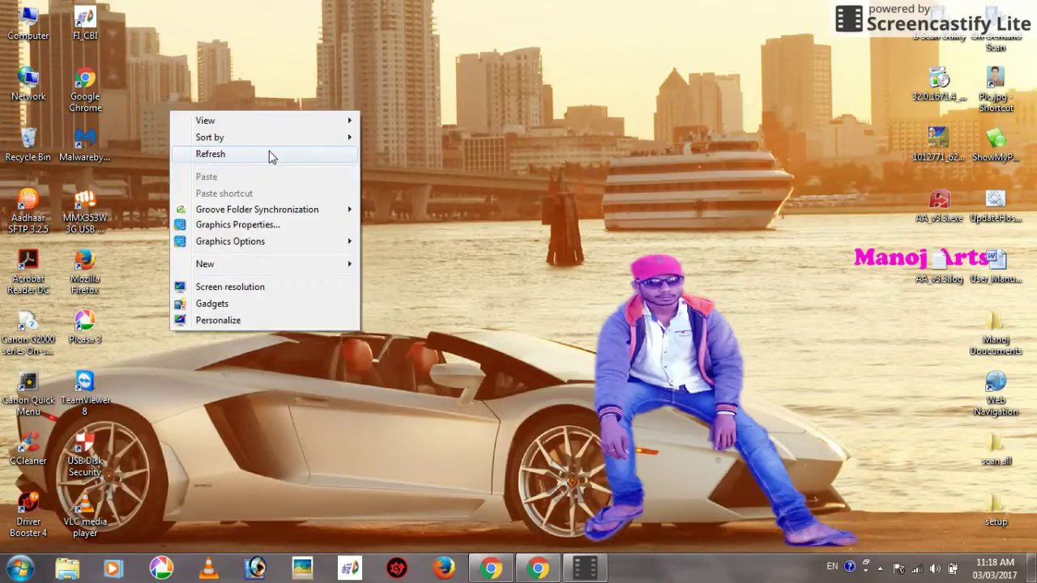
click(269, 152)
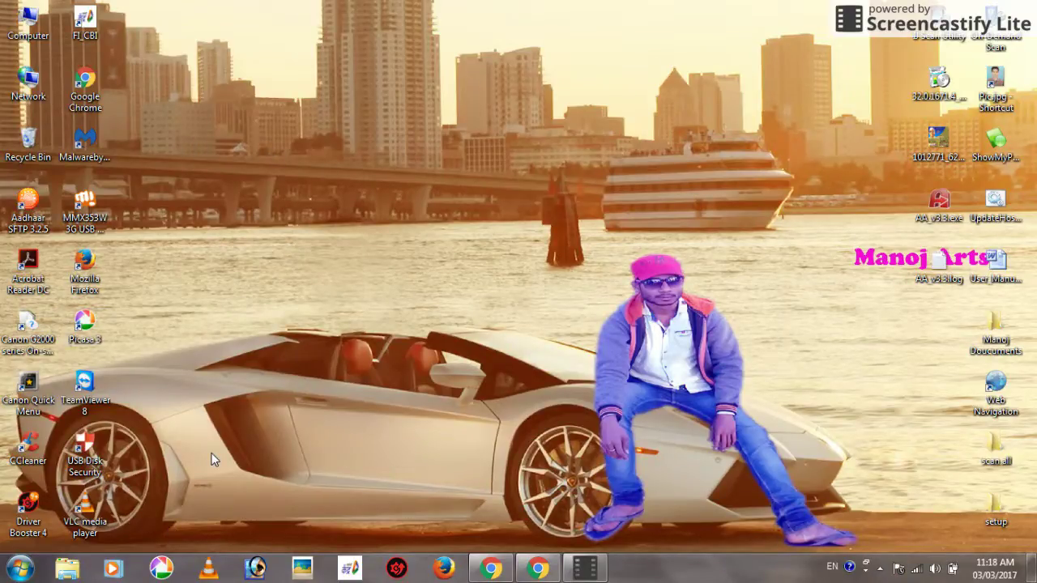
key(super+r)
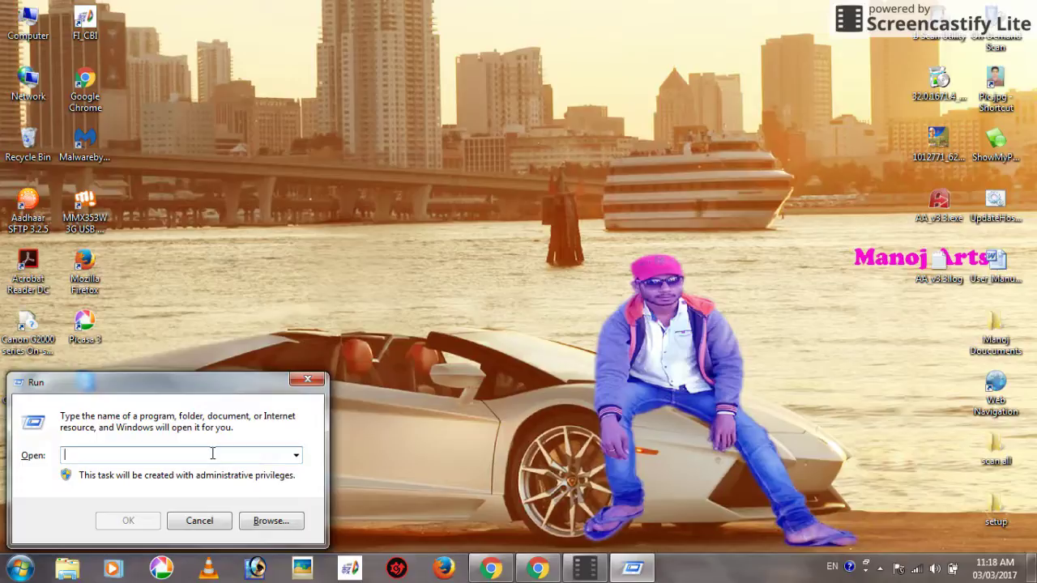
text(%)
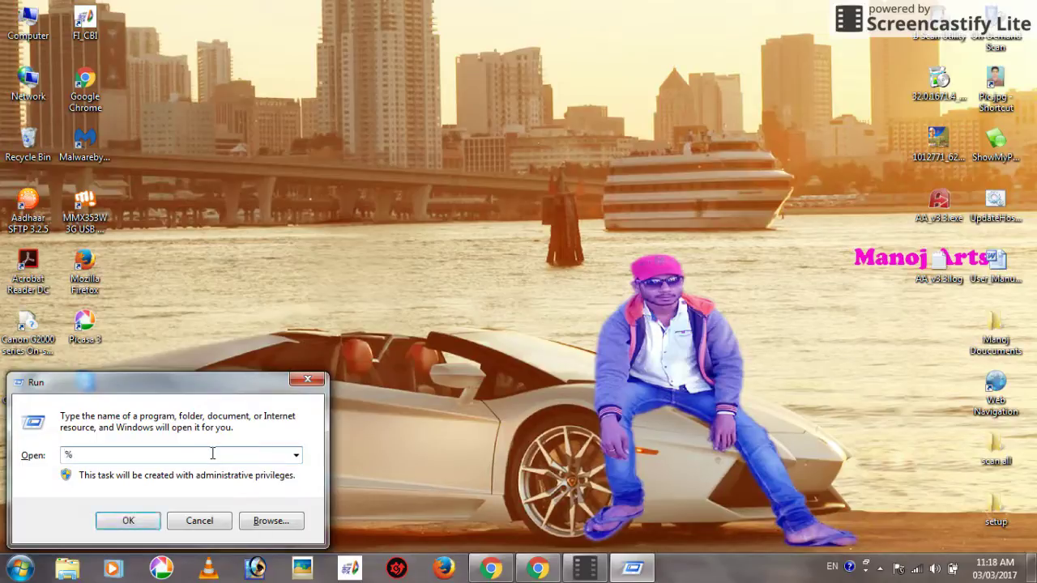
text(temp%)
click(152, 522)
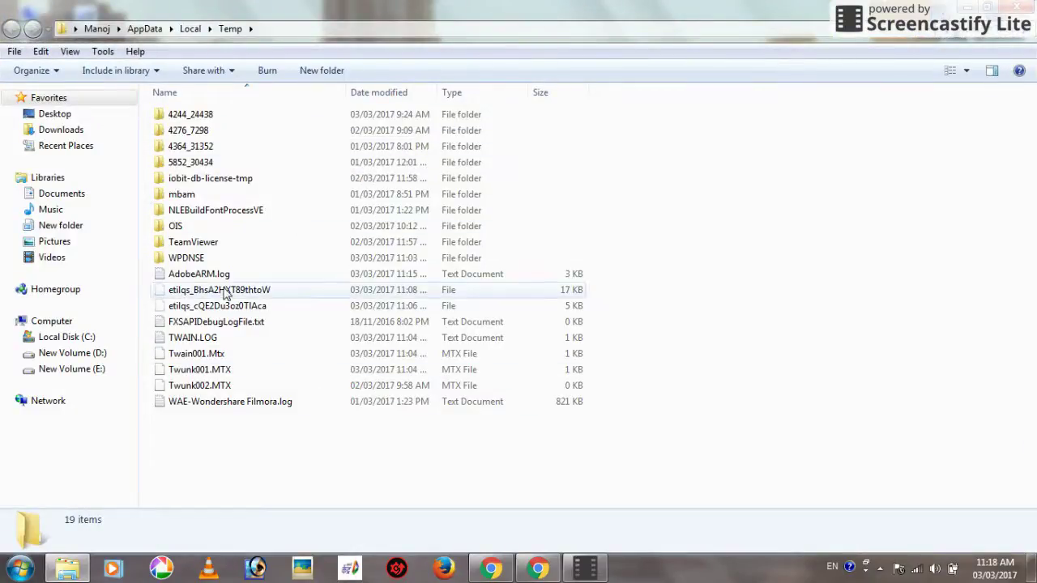
Permanently delete all items in the user's Temp folder, skipping files in use, and close the folder.
key(ctrl+a)
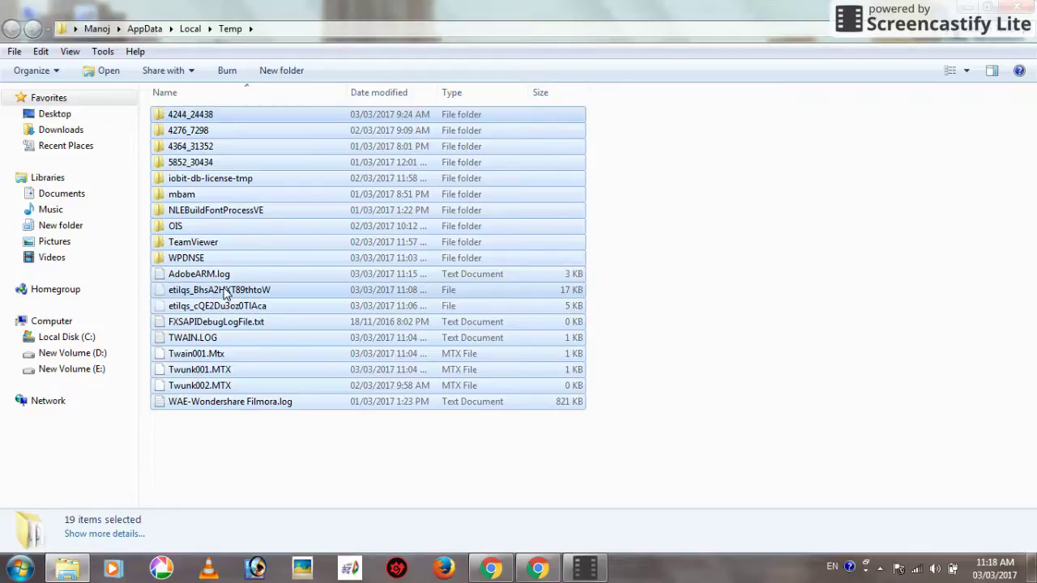
key(shift+Delete)
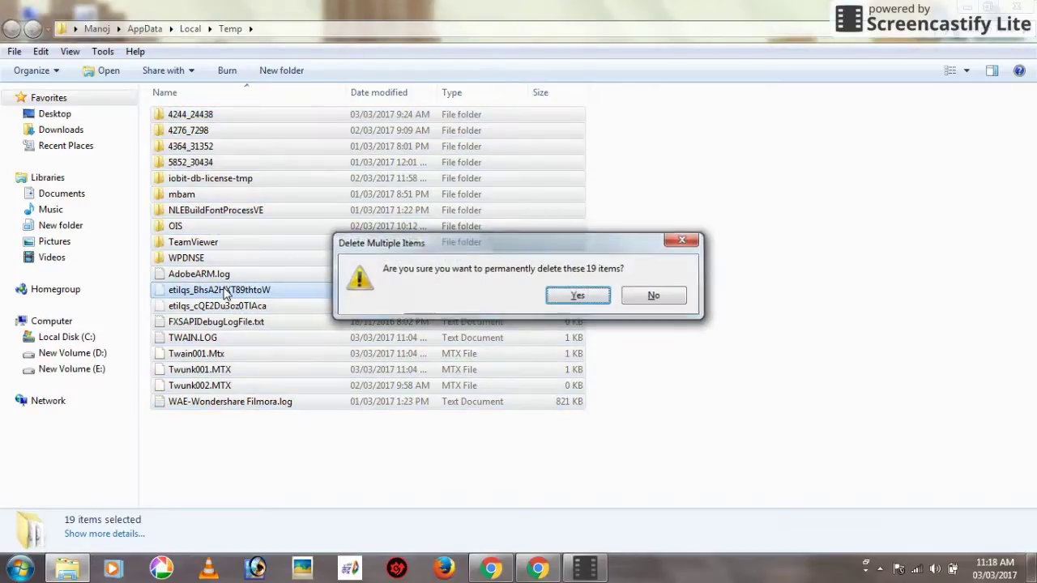
key(Return)
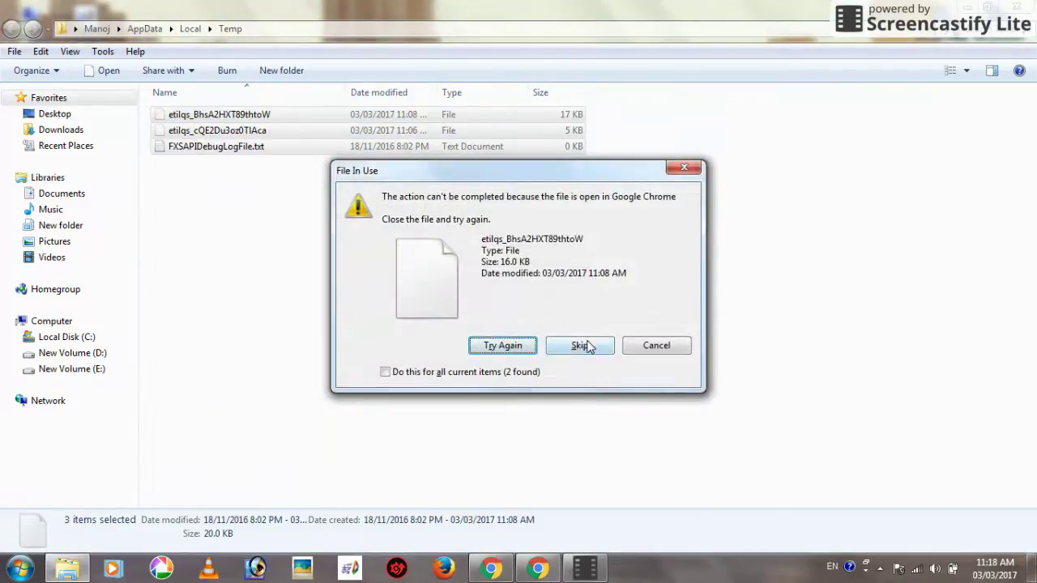
click(588, 345)
click(590, 347)
click(590, 347)
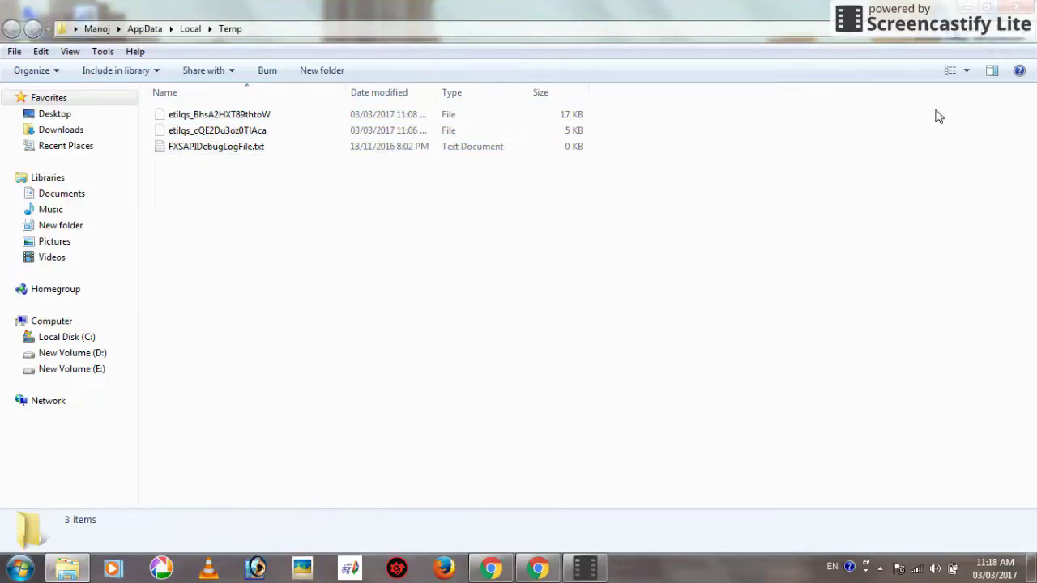
click(1018, 8)
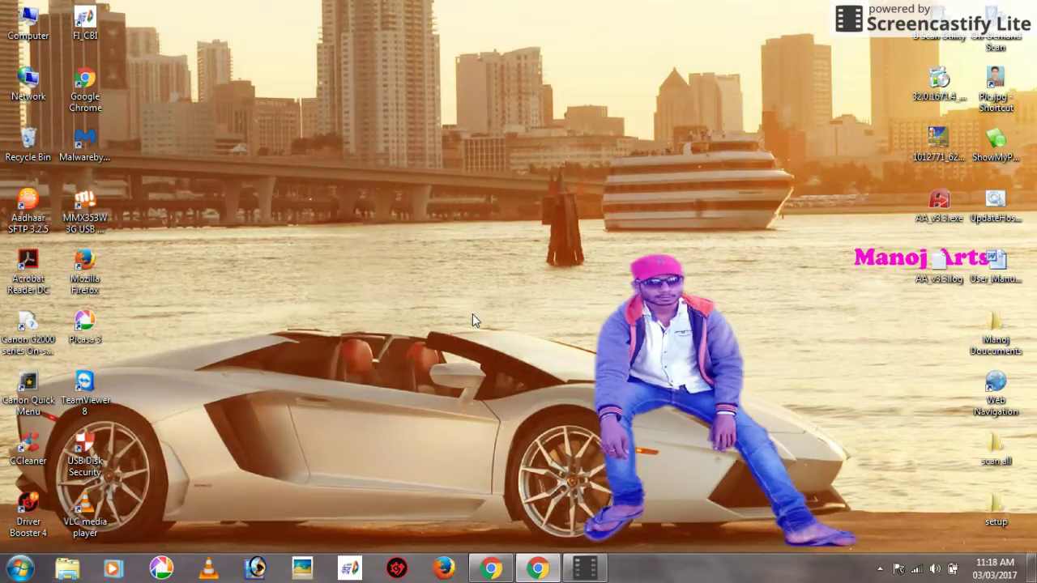
Run temp to check the Windows Temp folder for leftover files, and close it.
key(super+r)
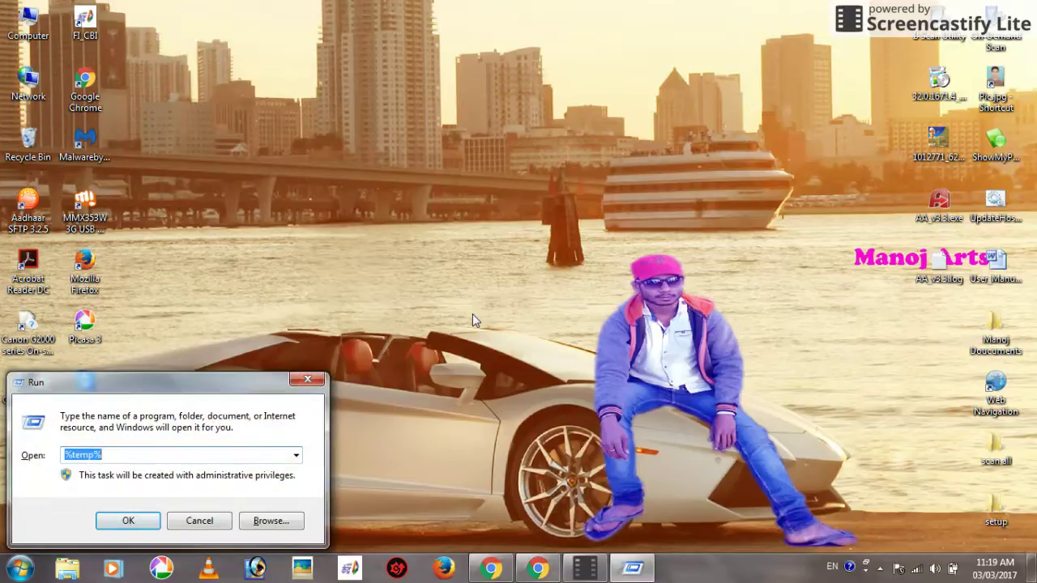
text(temp)
click(142, 519)
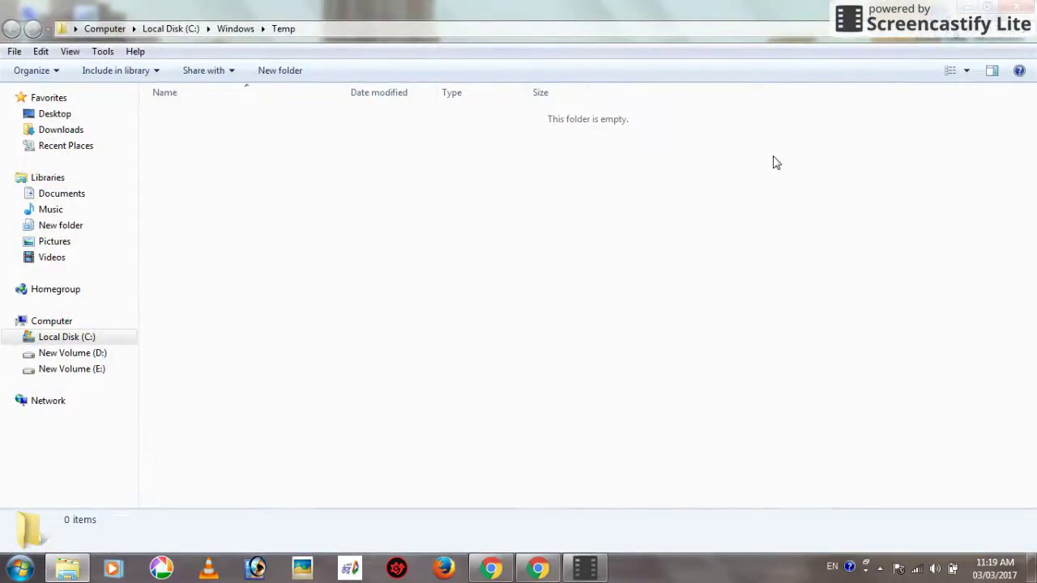
click(1022, 8)
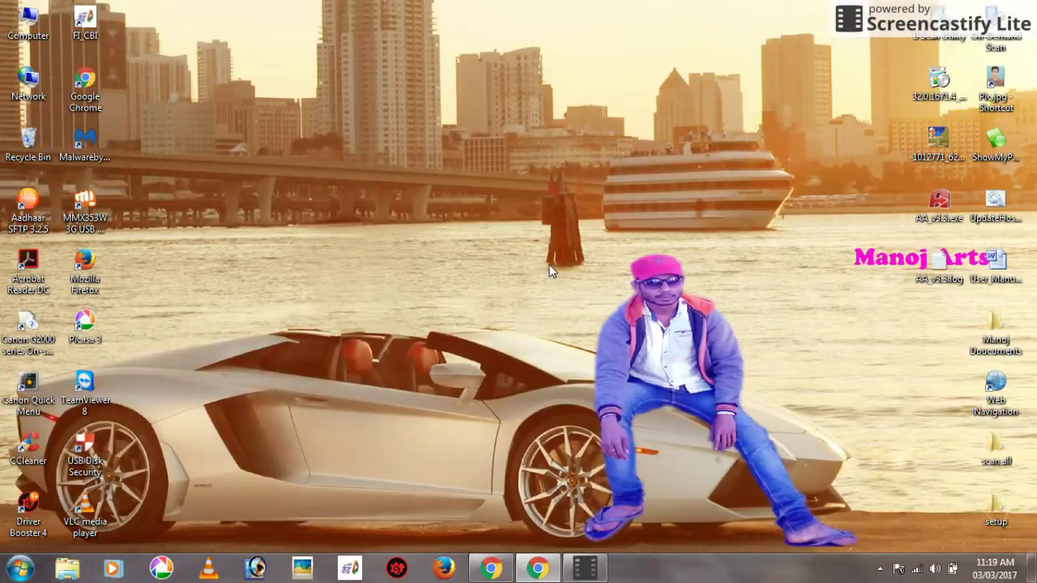
Run the tree command and refresh the desktop.
key(super+r)
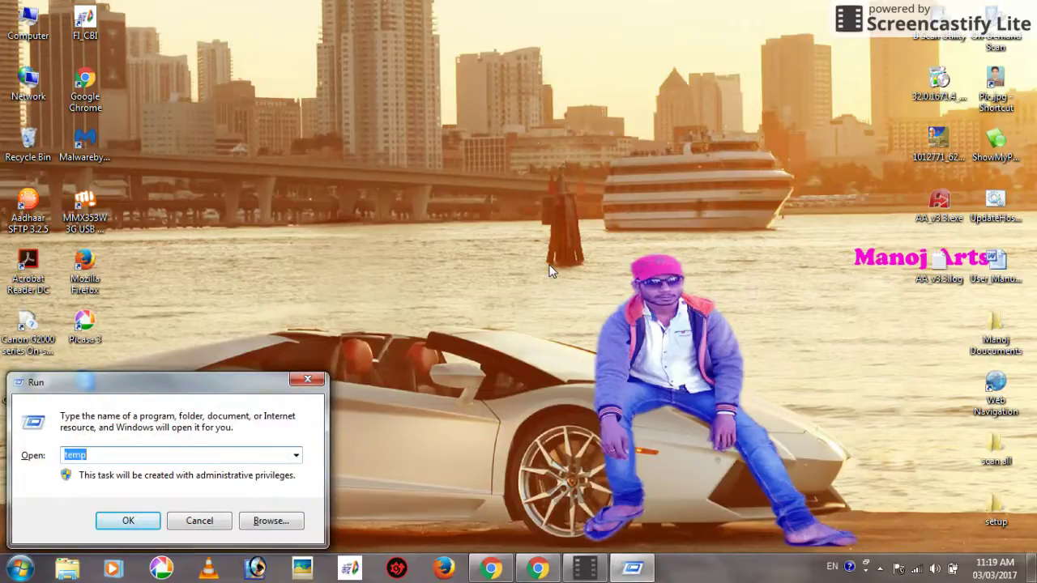
text(tree)
click(132, 525)
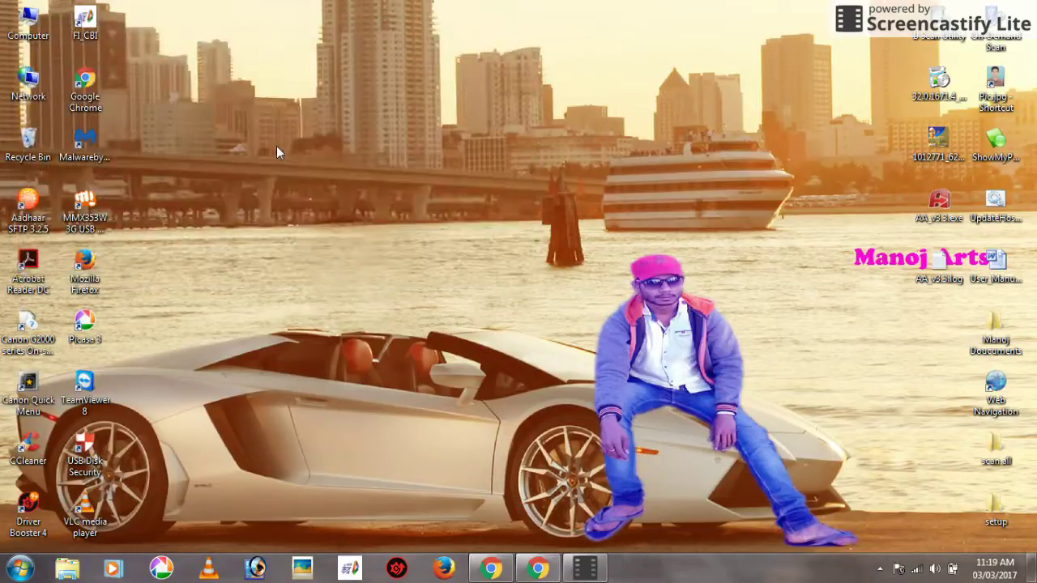
right_click(275, 147)
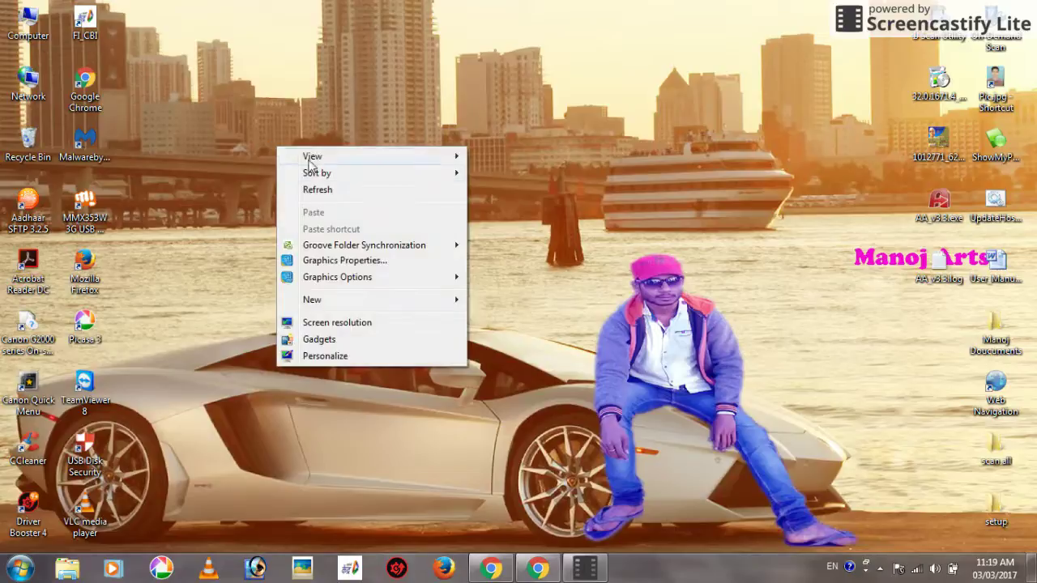
click(337, 184)
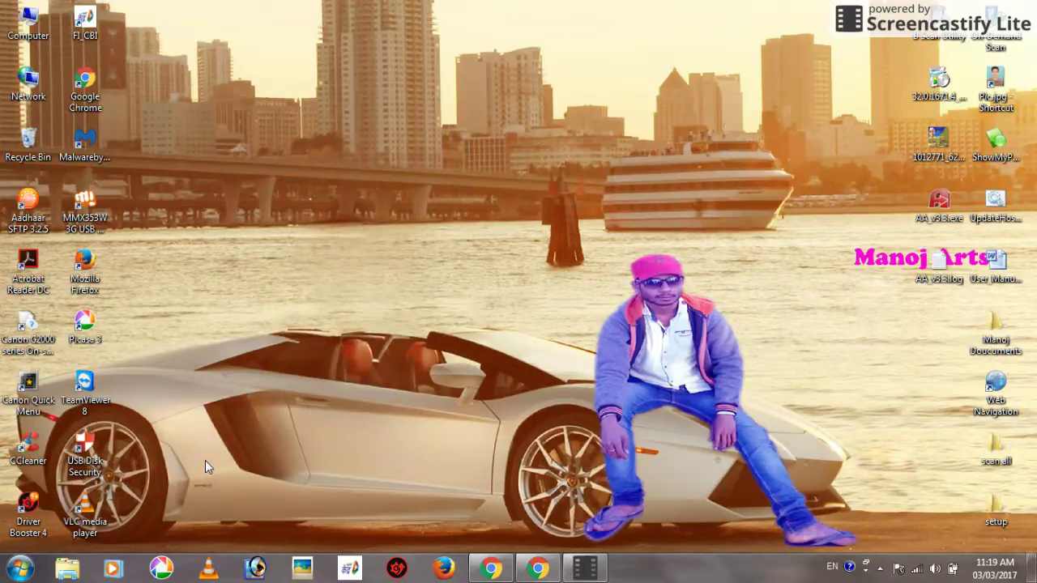
Launch Disk Cleanup by running cleanmgr and start scanning drive C:.
key(super+r)
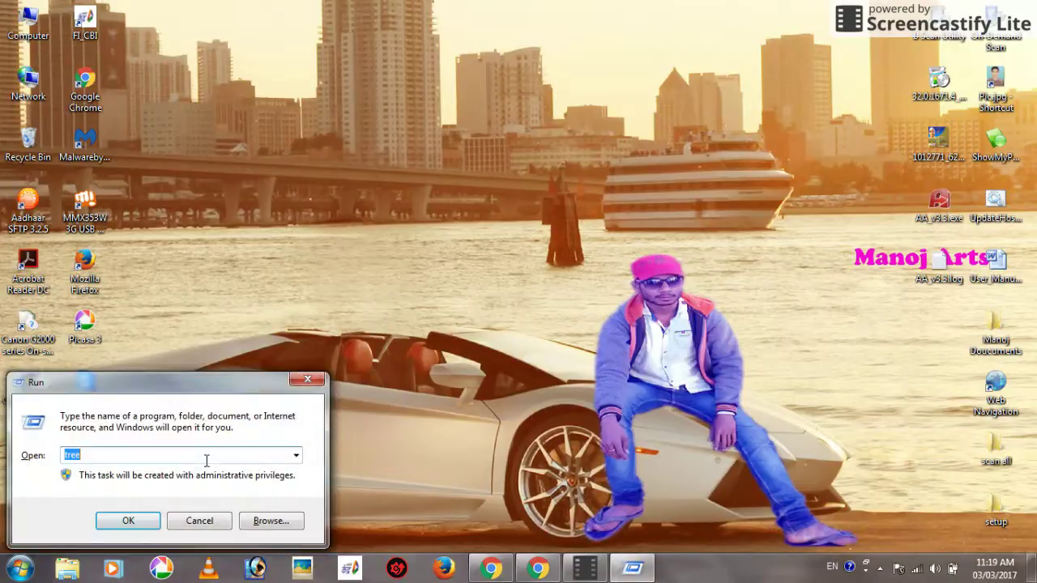
text(c)
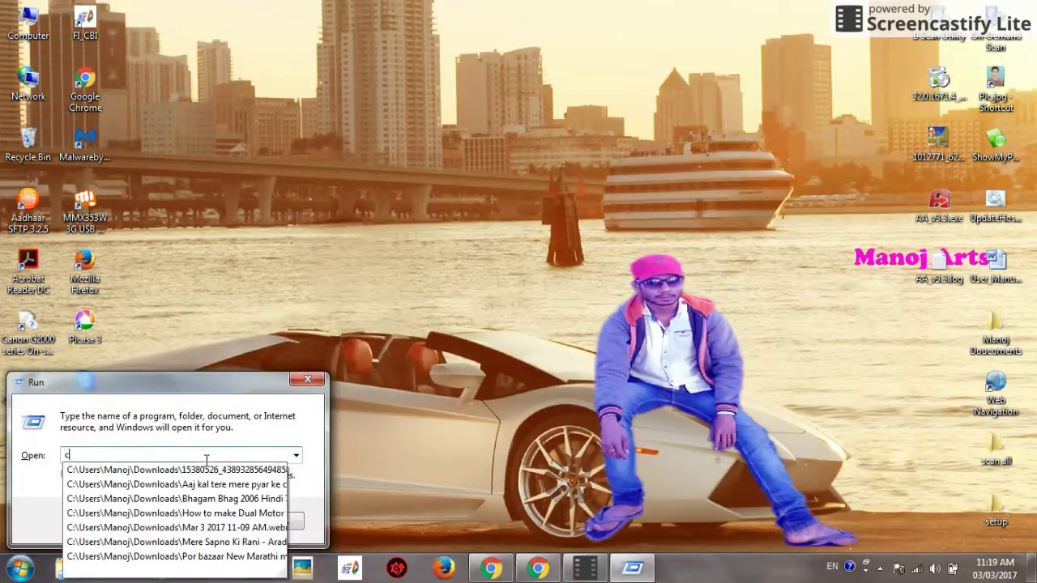
text(l)
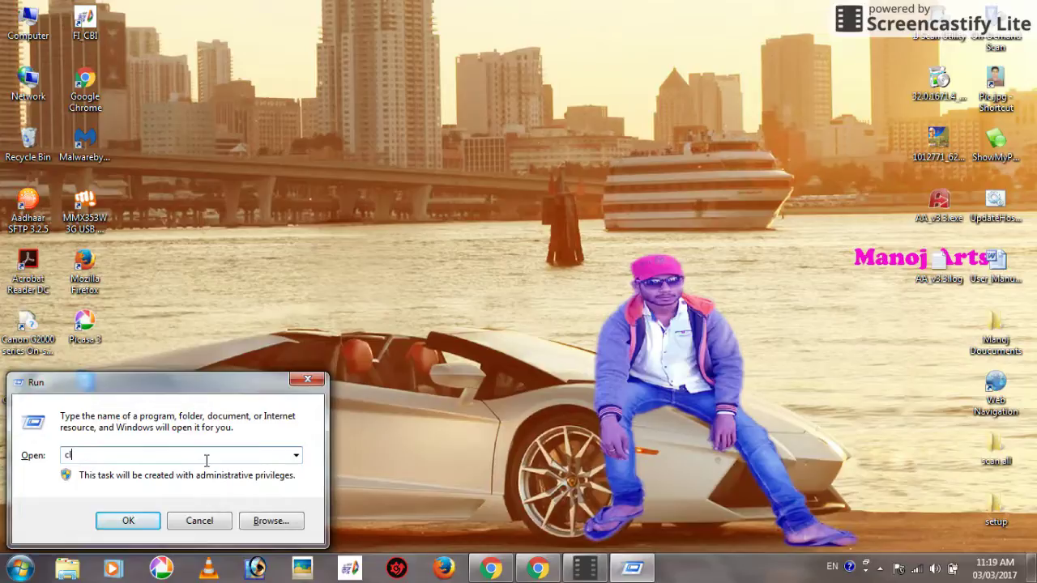
text(ea)
text(nmgr)
click(124, 517)
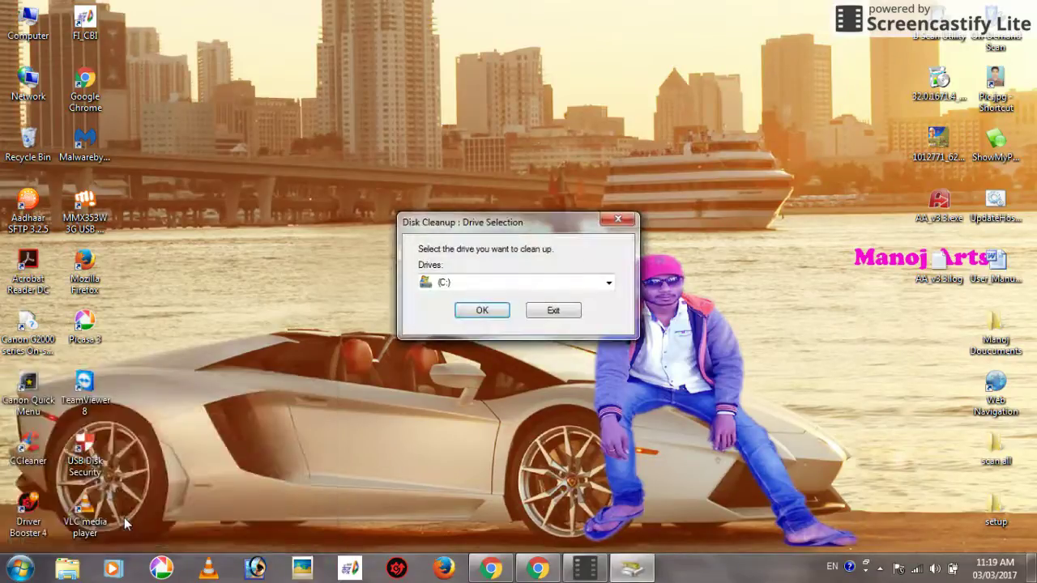
click(483, 311)
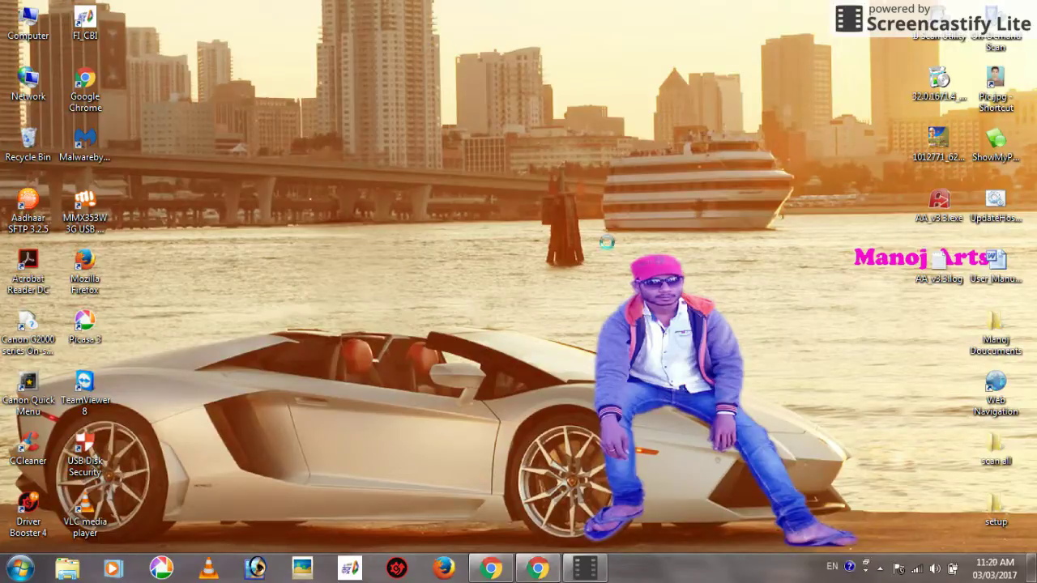
right_click(424, 49)
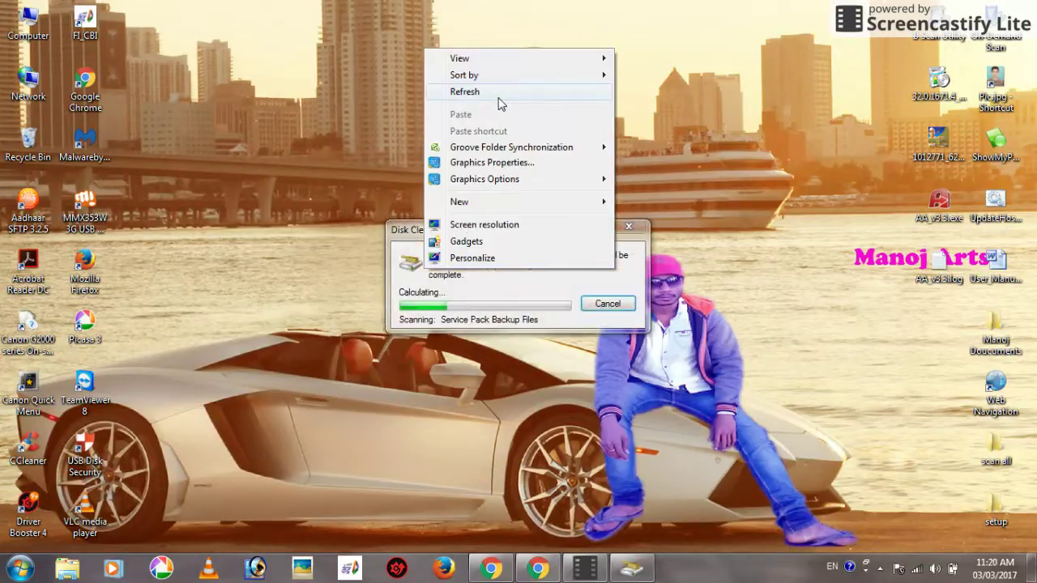
click(498, 102)
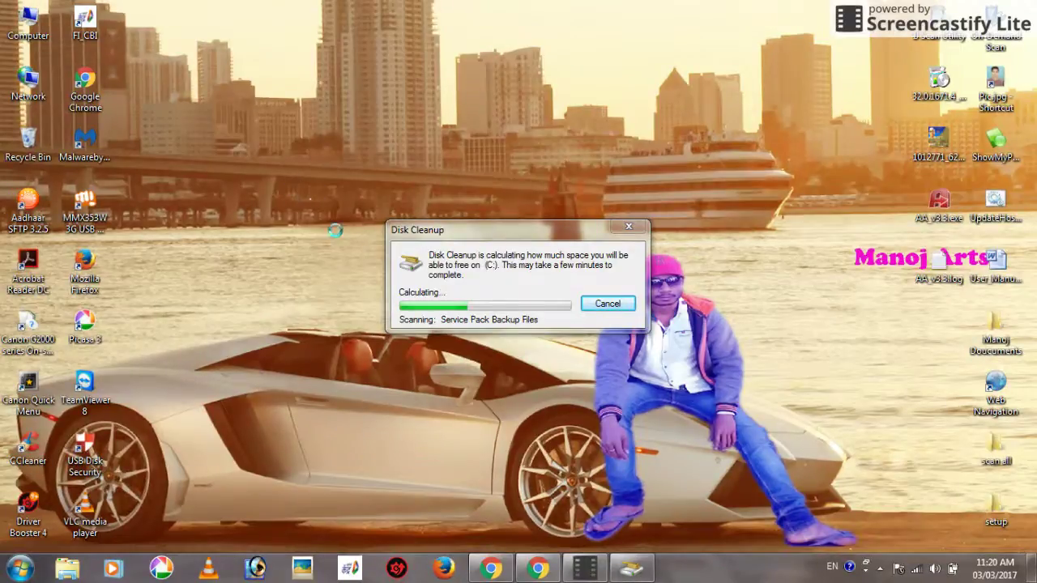
right_click(294, 189)
click(356, 233)
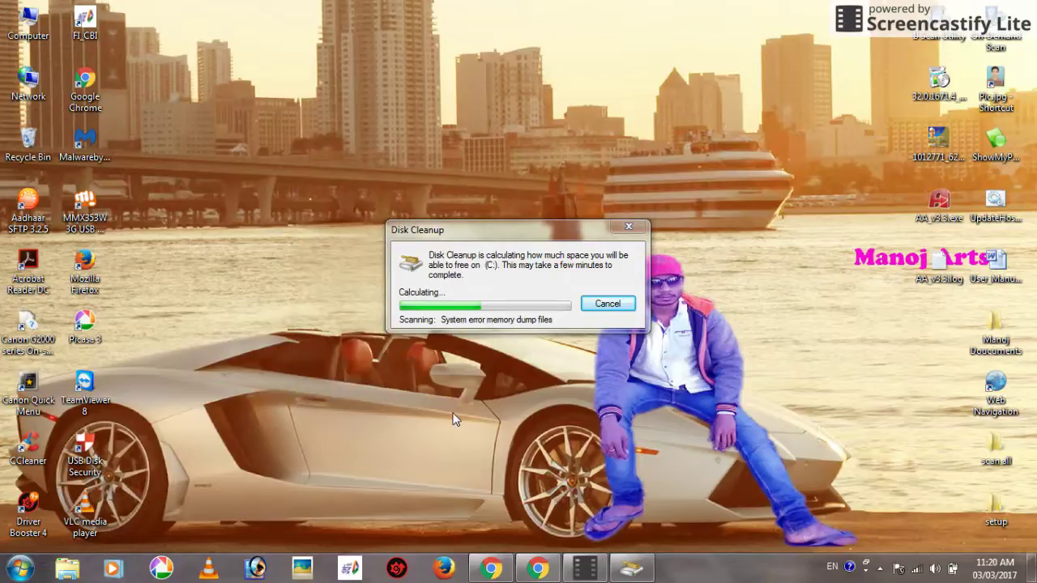
click(586, 569)
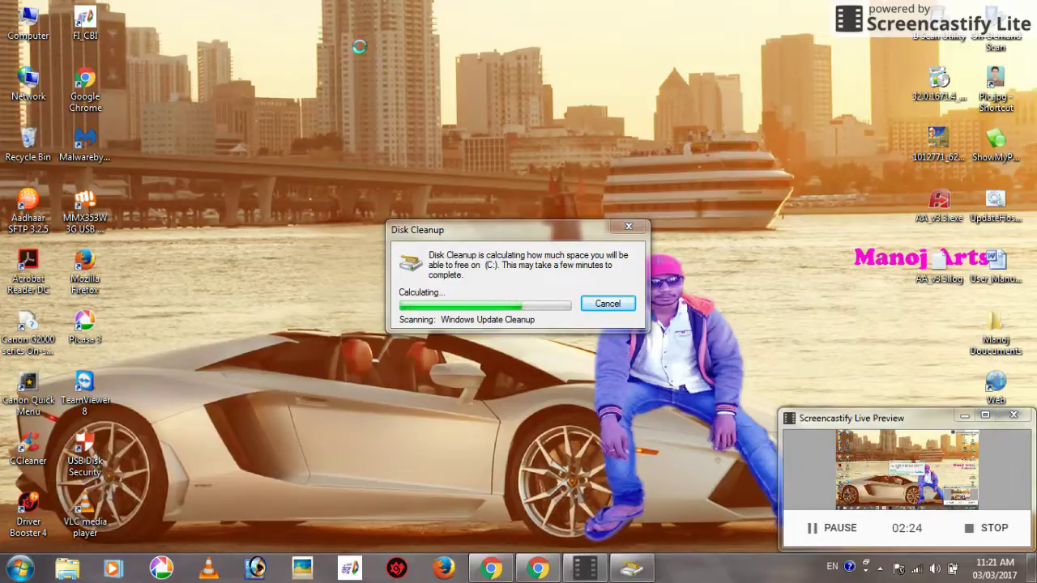
right_click(283, 1)
click(337, 39)
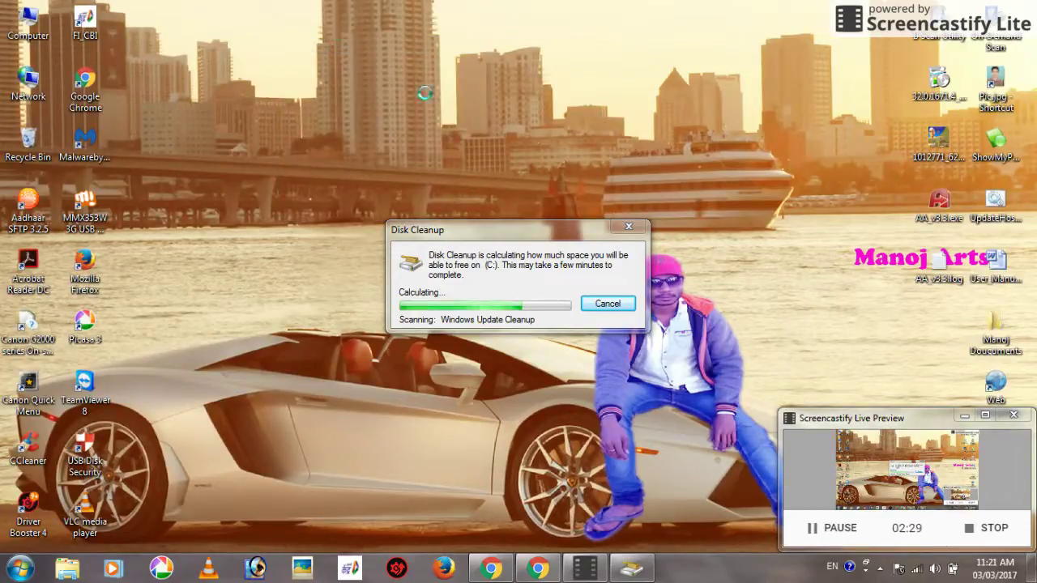
right_click(339, 39)
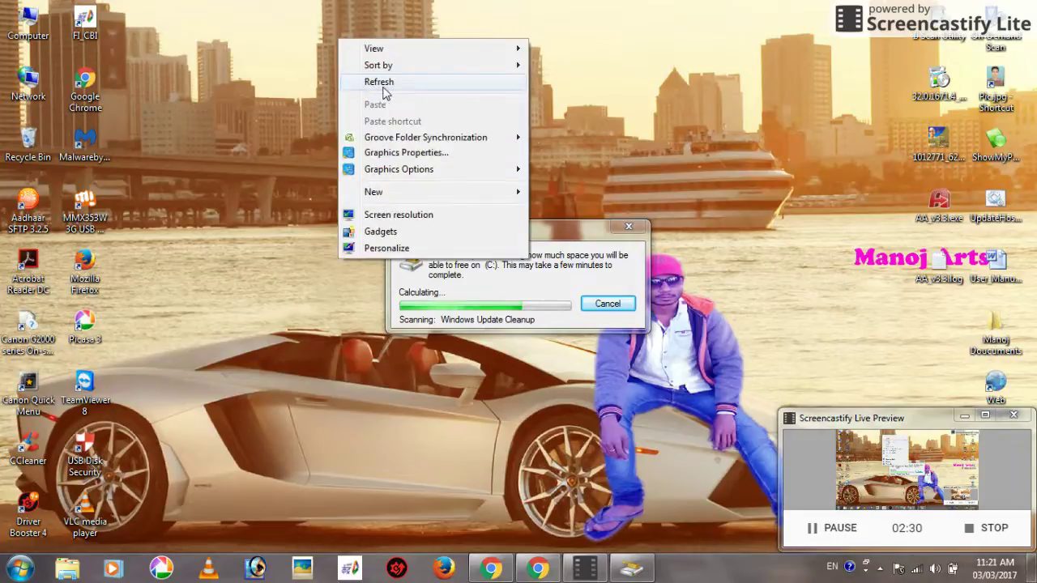
click(380, 84)
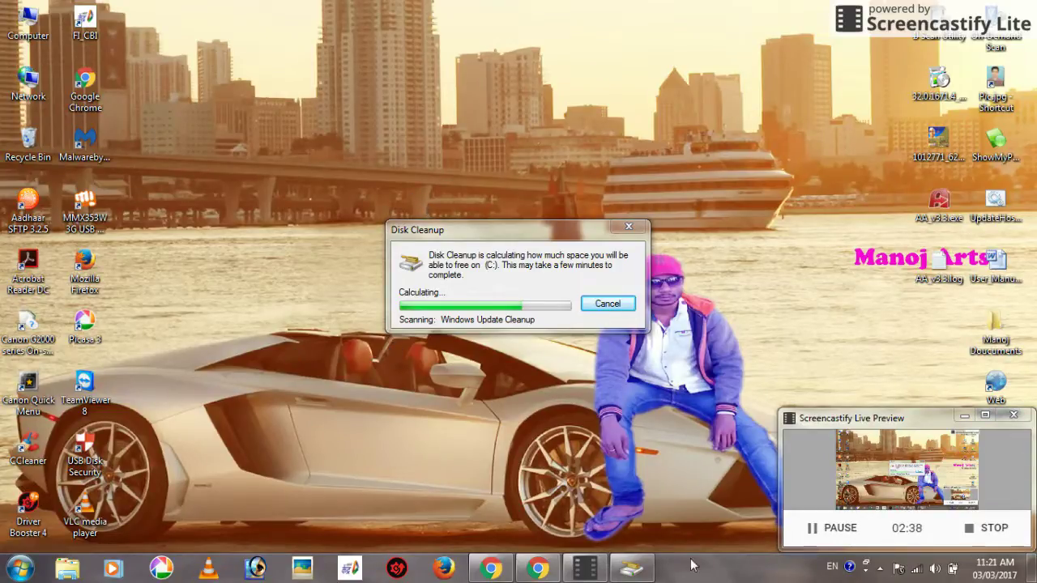
click(840, 527)
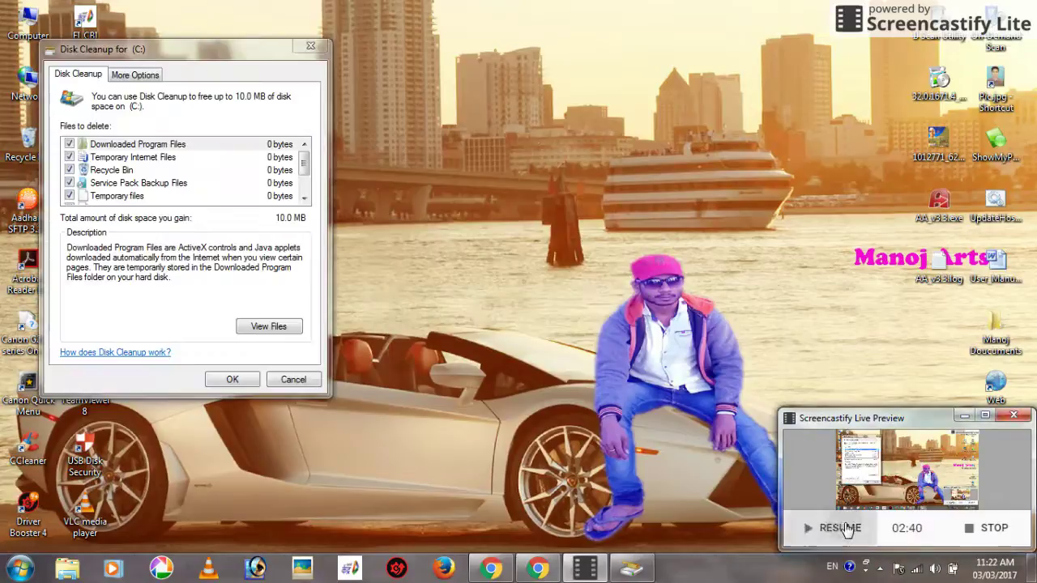
click(845, 528)
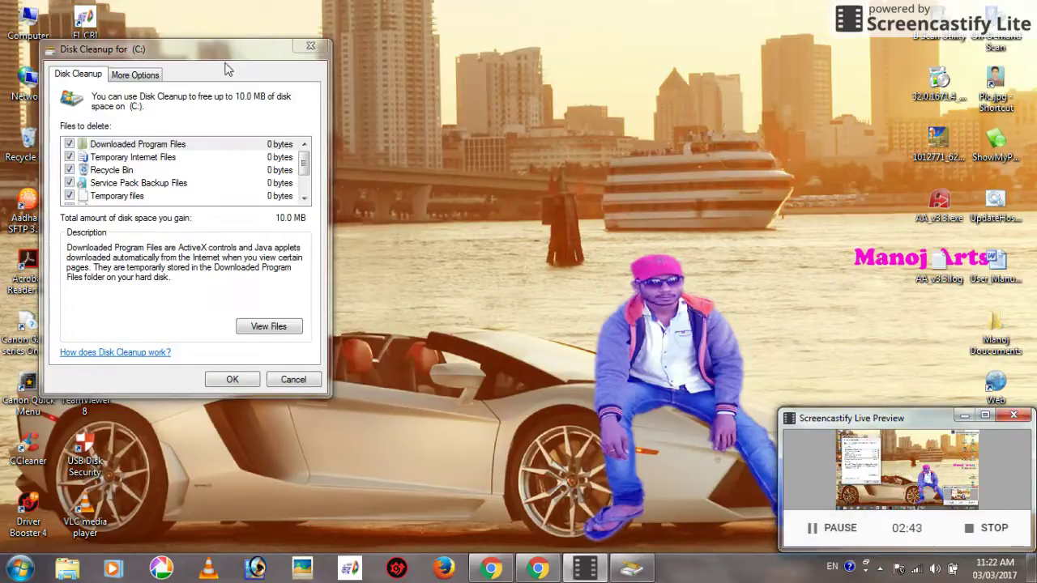
Review the Disk Cleanup file list for drive C:, permanently delete the checked files, and refresh the desktop.
drag(214, 47, 550, 143)
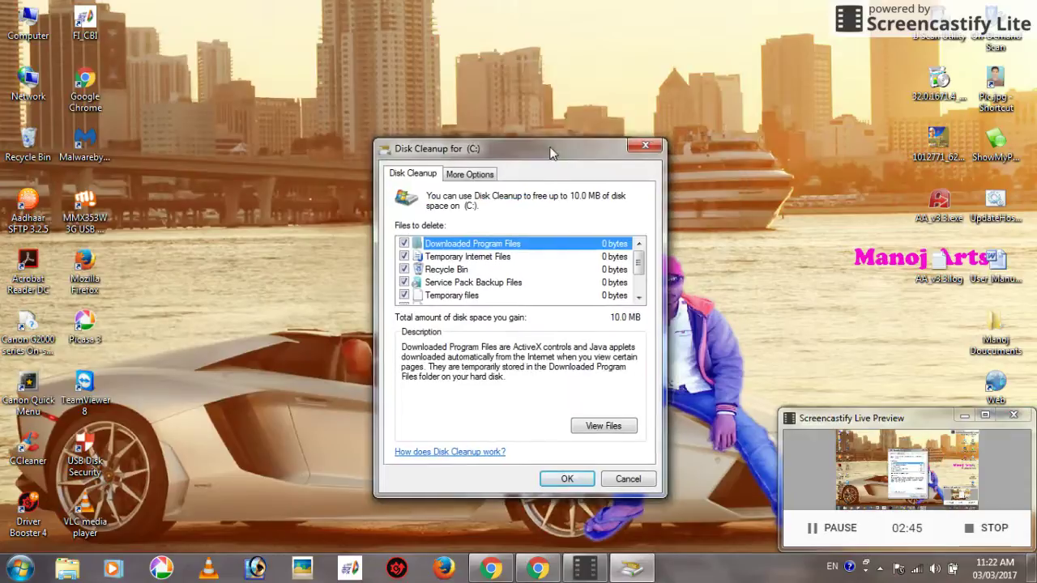
click(639, 294)
click(639, 294)
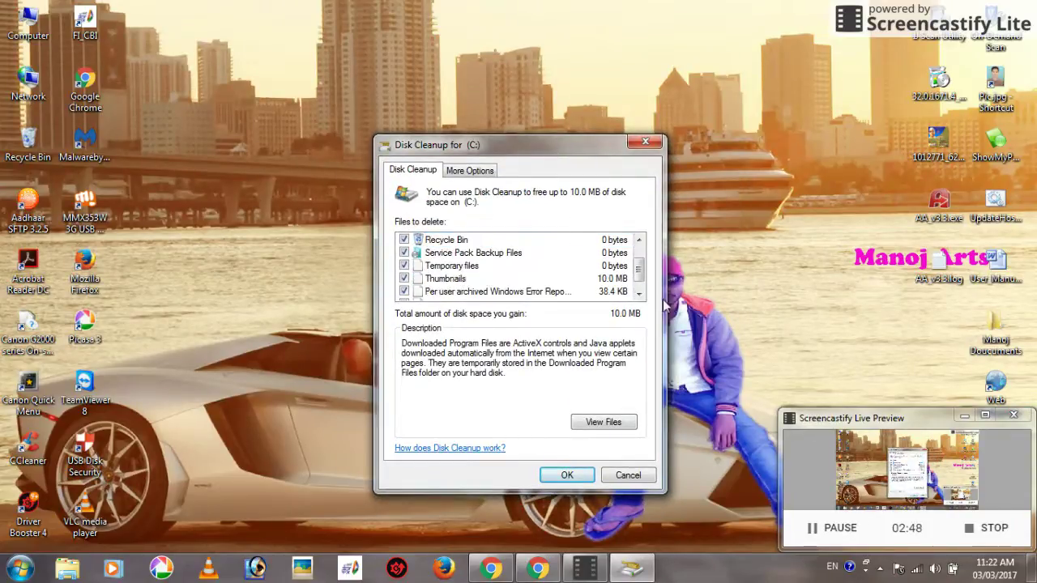
click(639, 294)
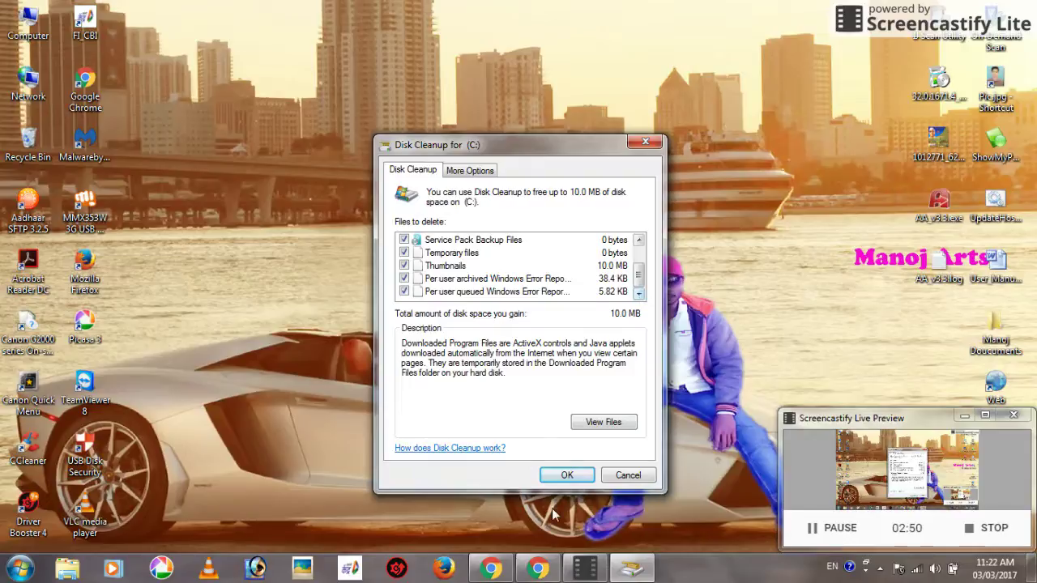
click(571, 475)
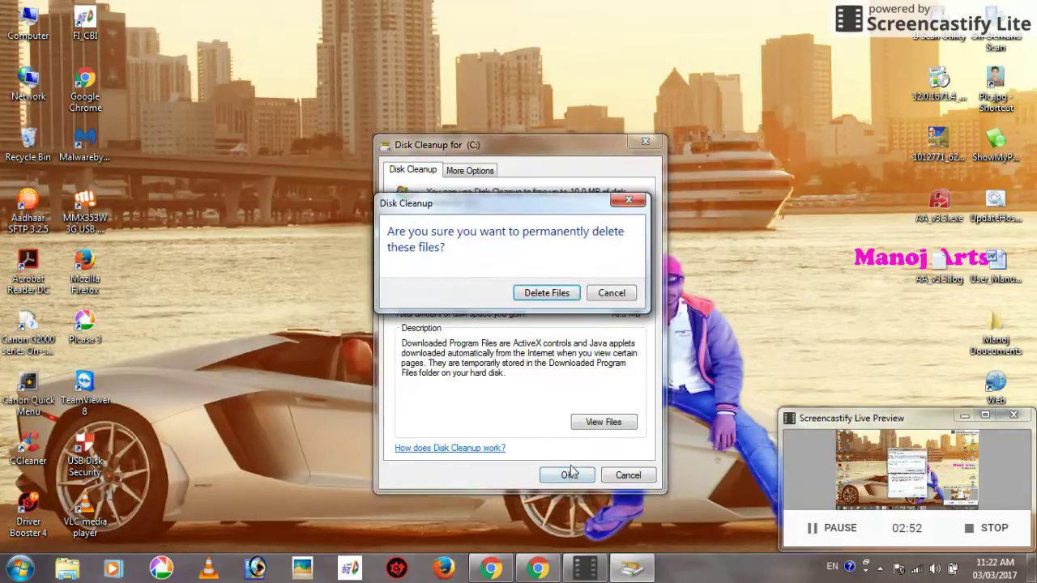
click(538, 293)
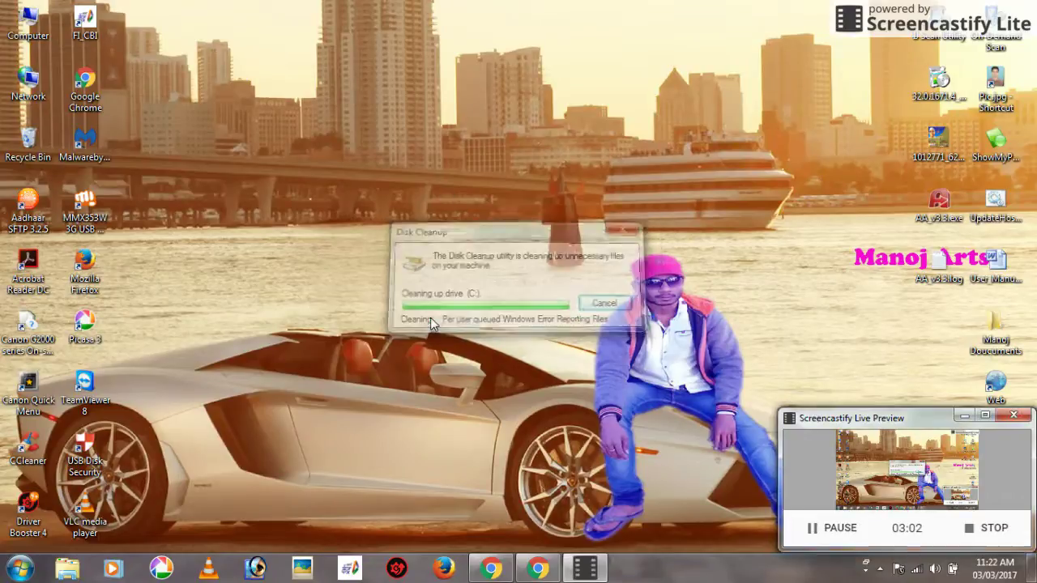
right_click(466, 172)
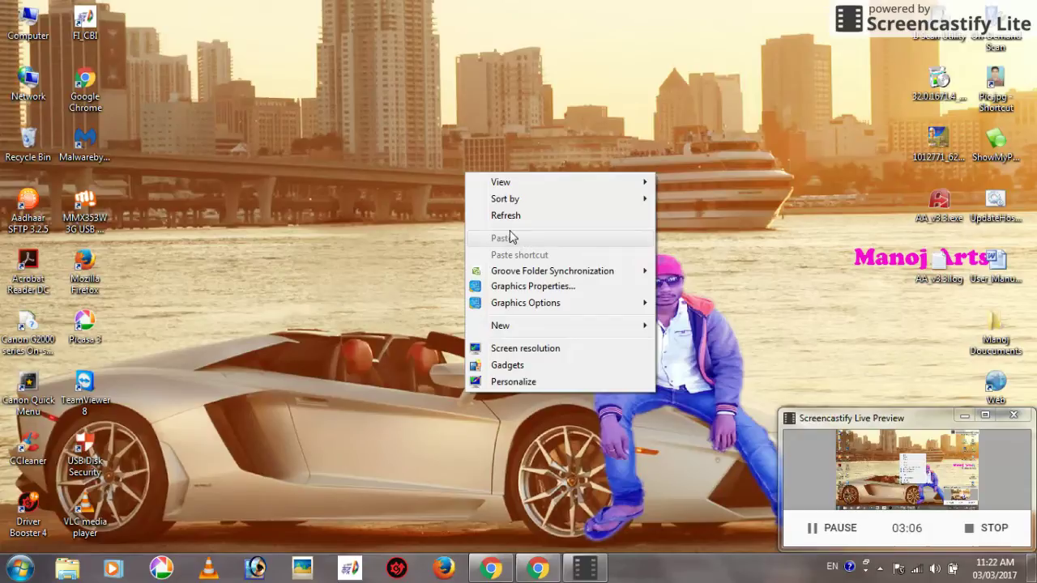
click(508, 221)
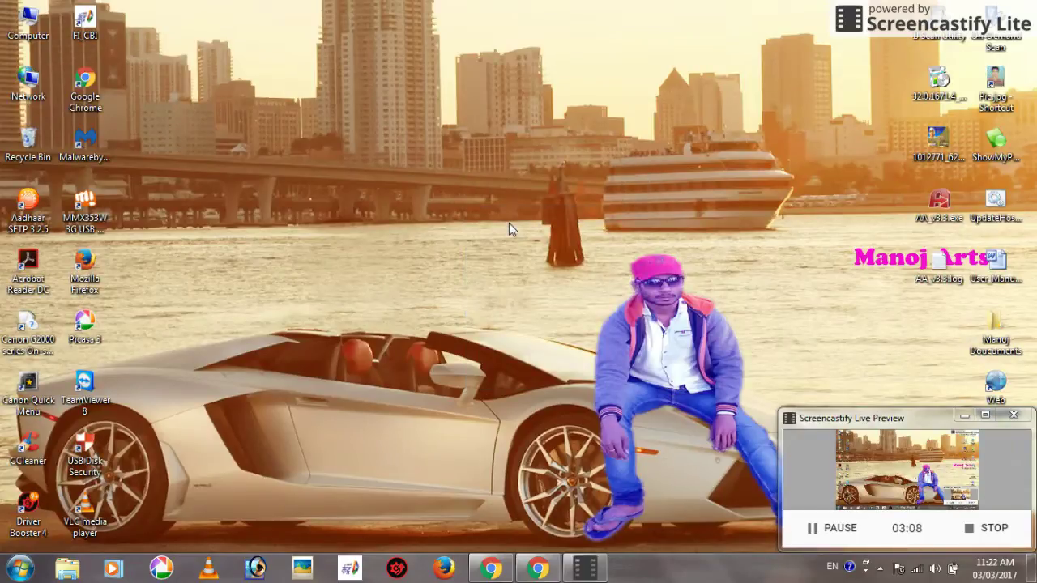
Try to run the command mscofig and dismiss the resulting messages.
key(super+r)
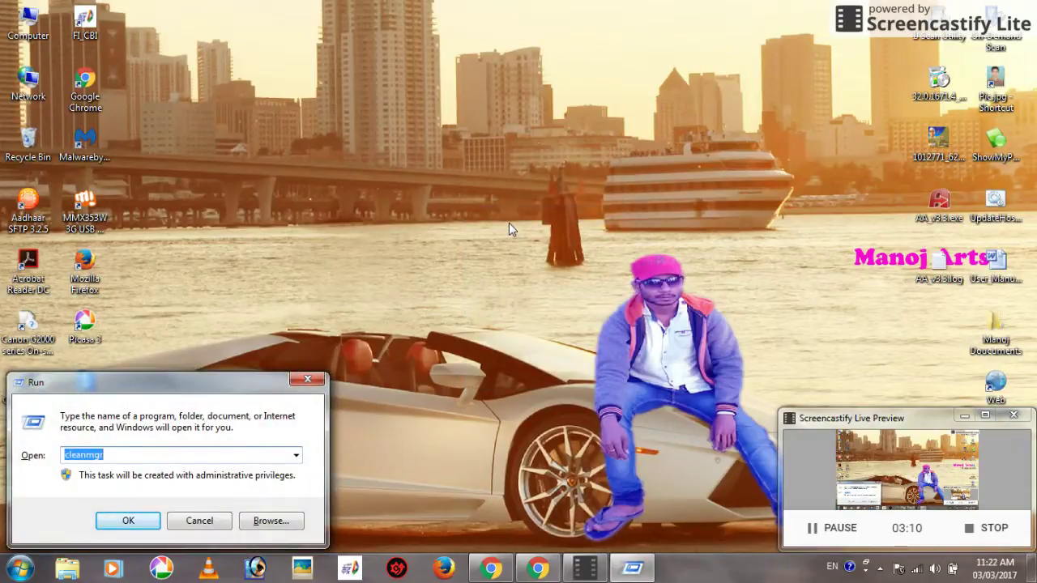
text(mscofig)
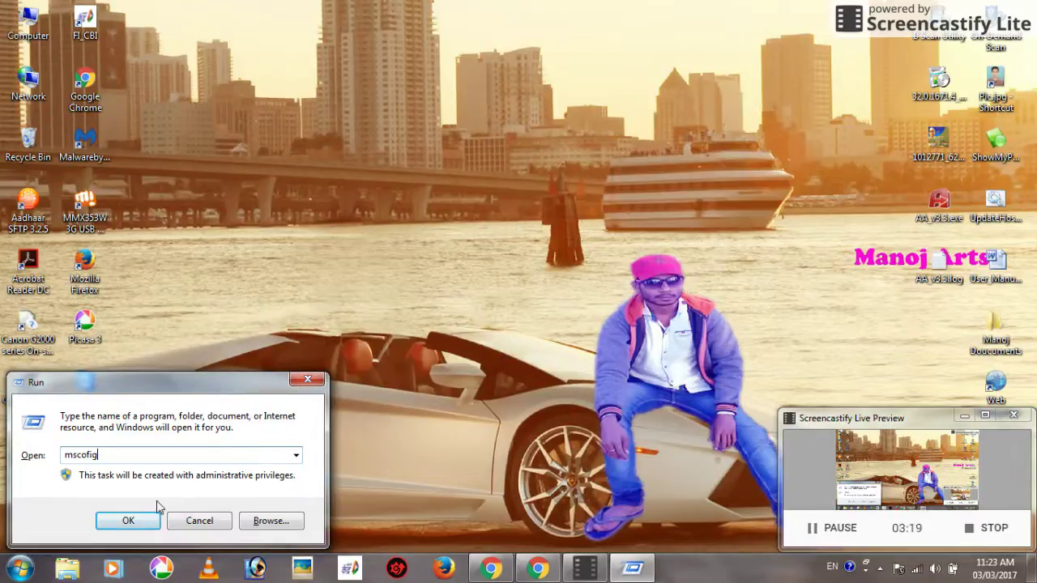
click(128, 521)
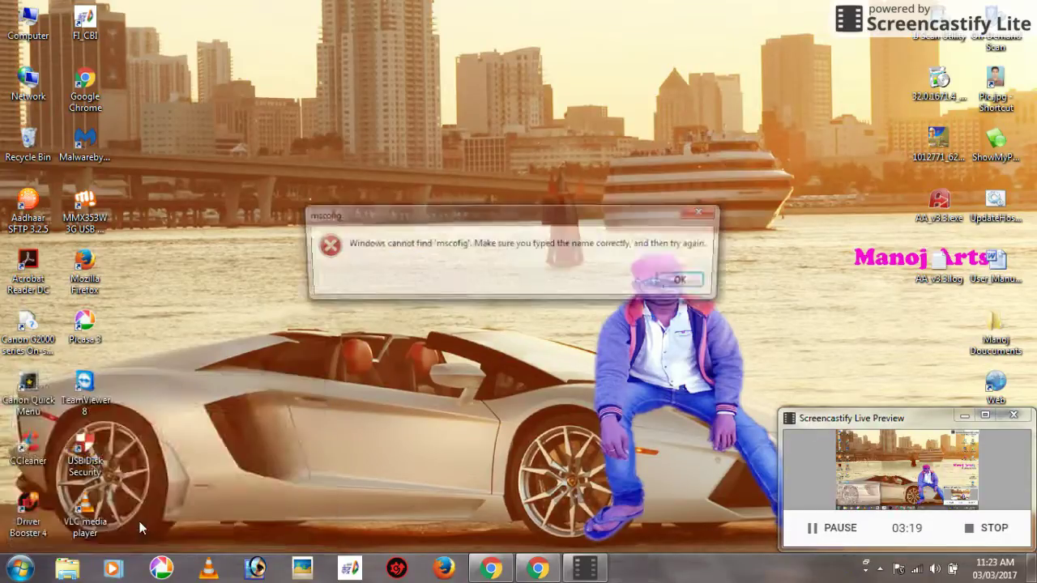
click(686, 281)
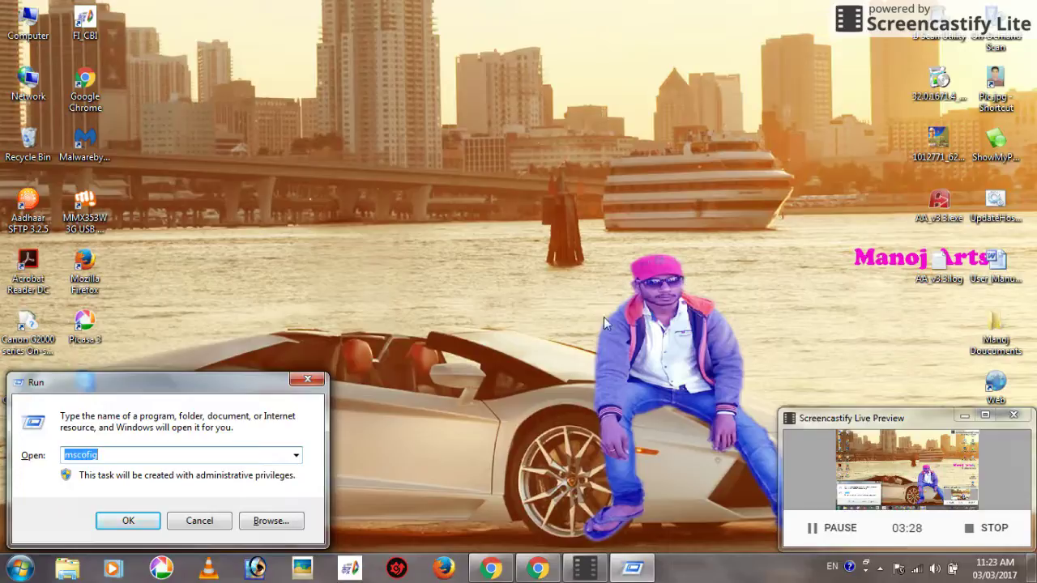
click(156, 526)
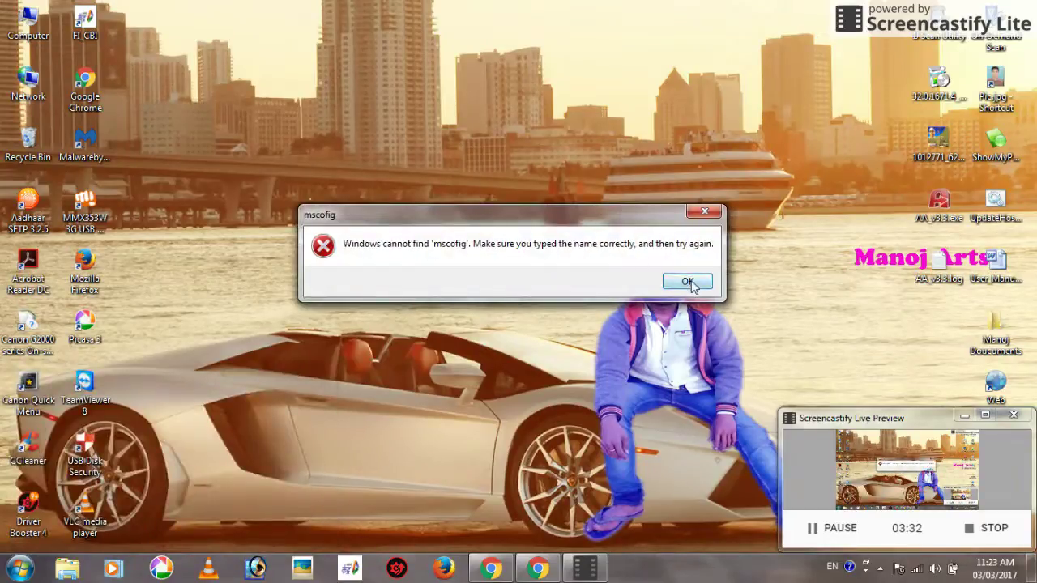
click(689, 282)
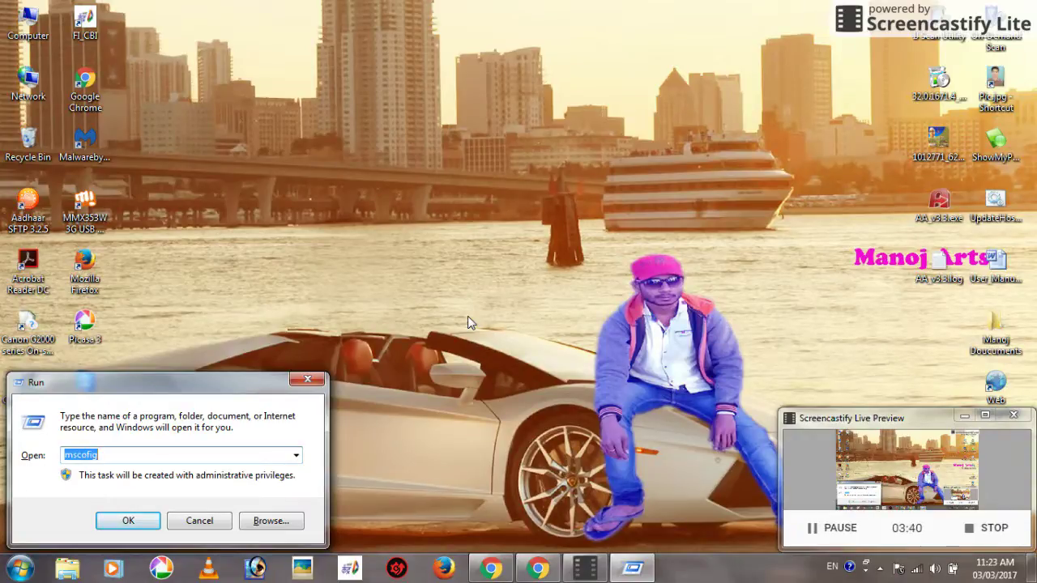
key(BackSpace)
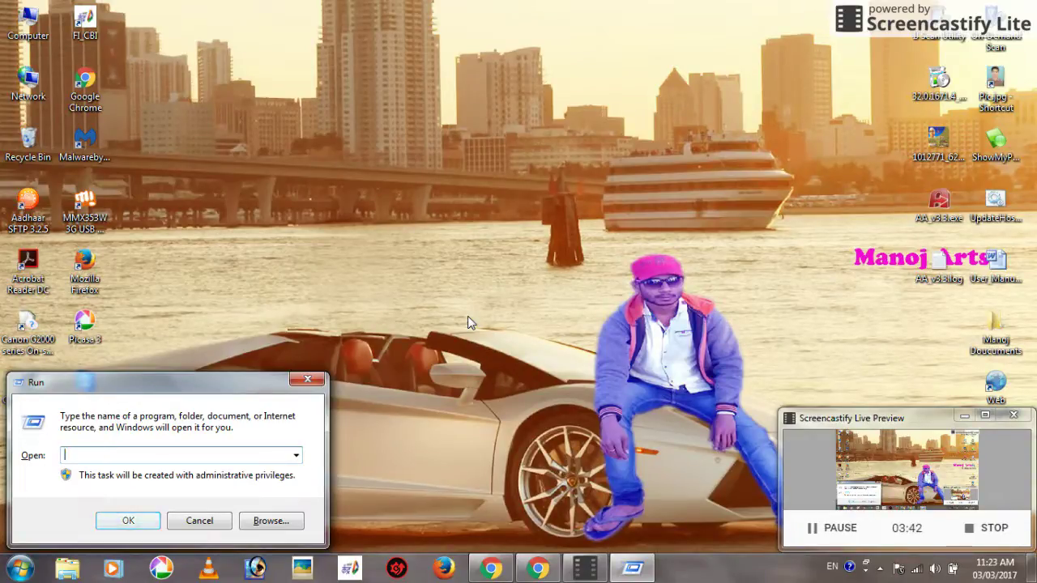
text(mscofig)
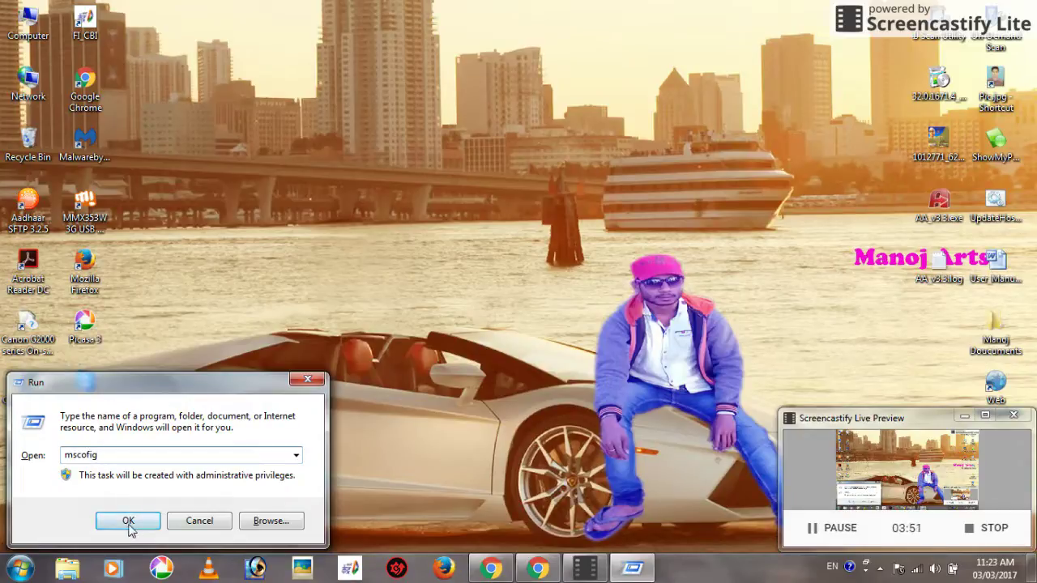
click(127, 523)
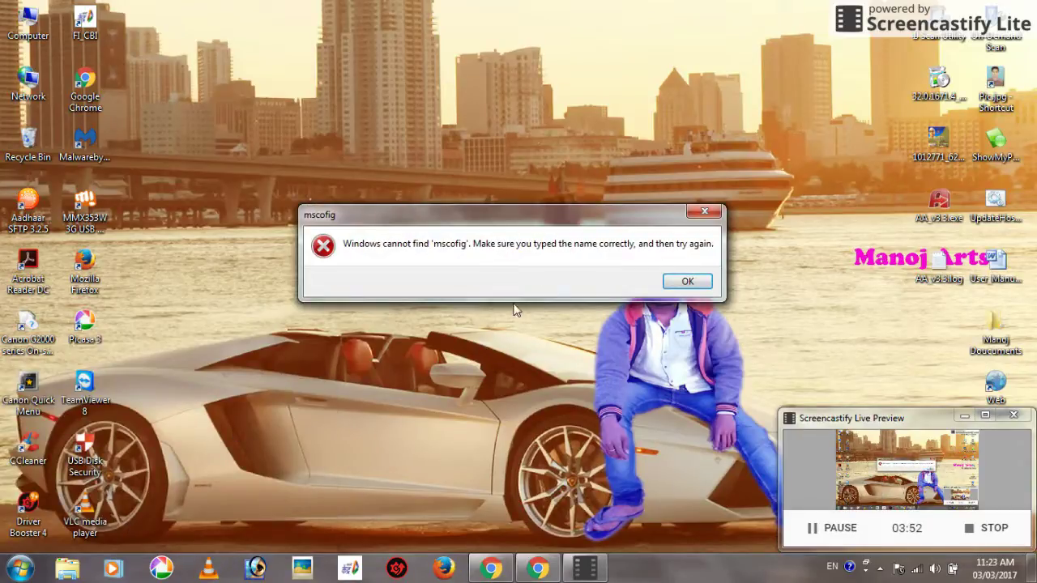
click(685, 281)
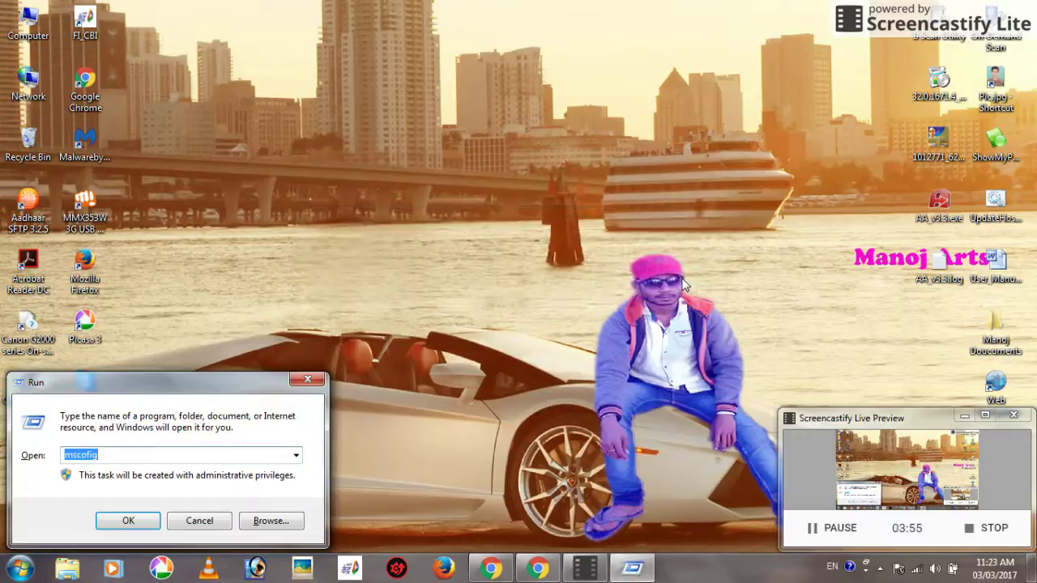
Try to run the command mcsfig in place of the previous entry.
key(BackSpace)
text(mcsfig)
key(Return)
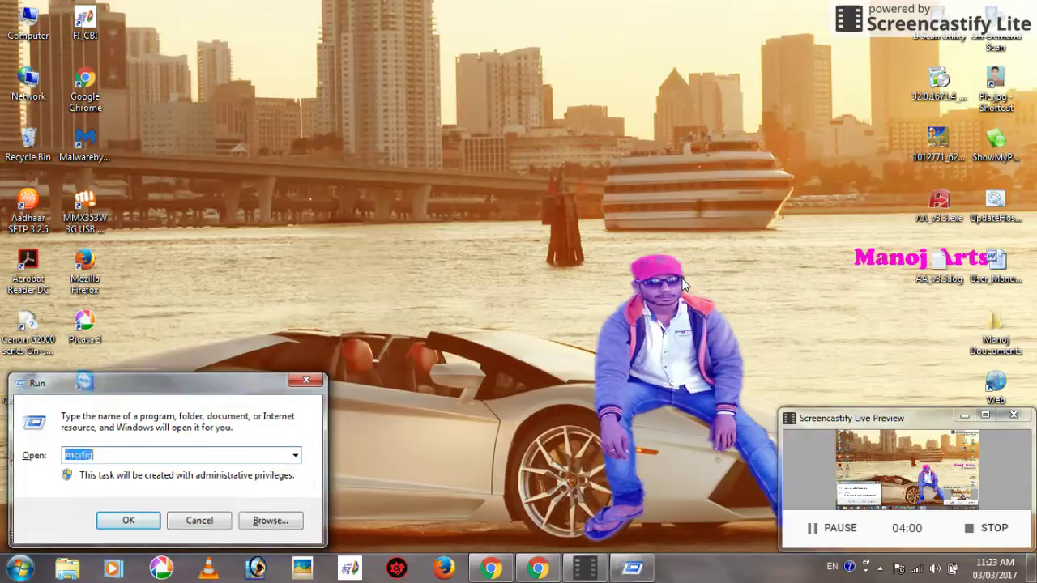
click(677, 282)
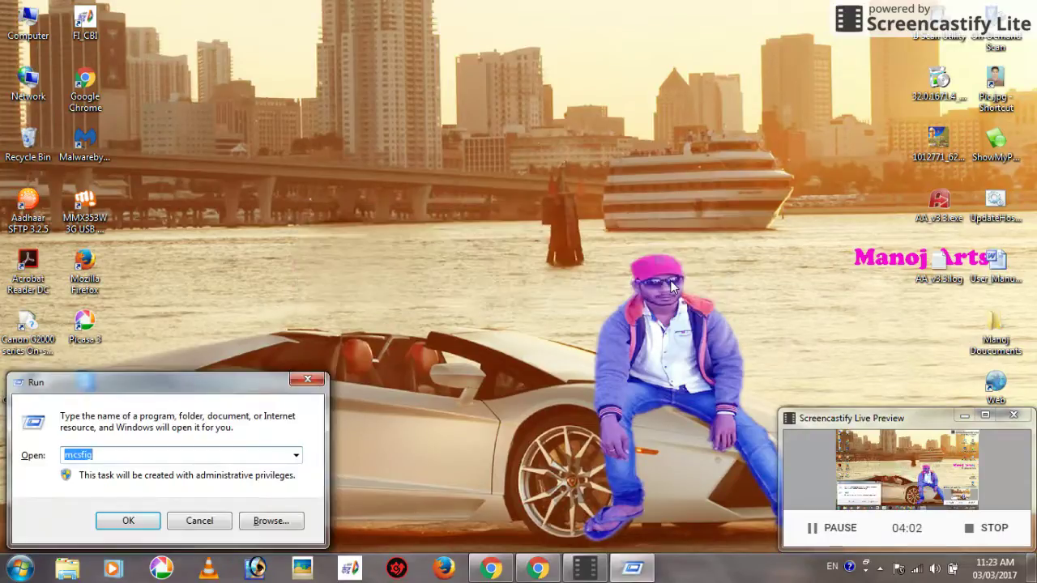
click(840, 528)
click(843, 531)
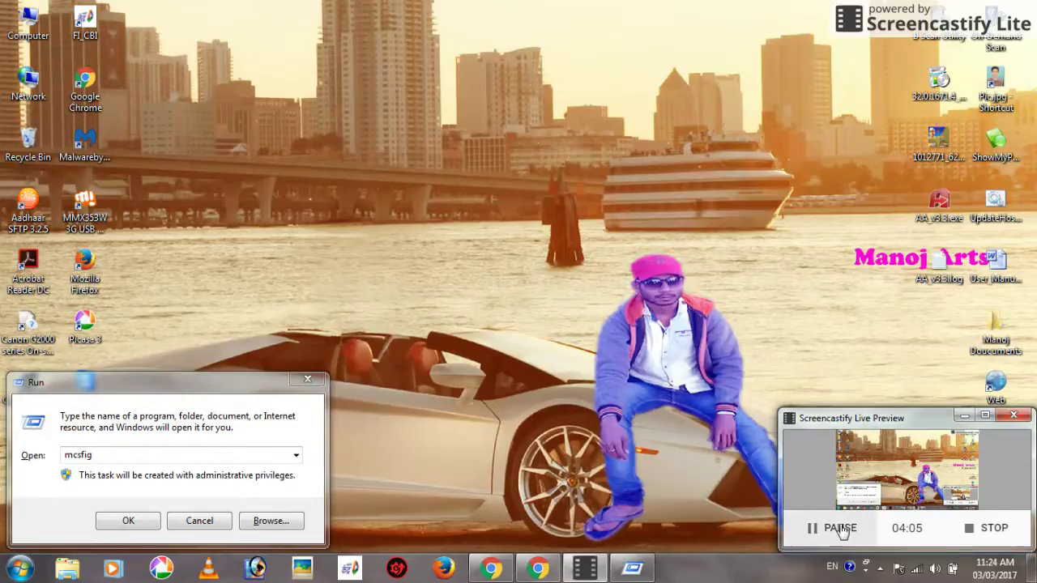
Replace the Run entry with prefetch and open the Windows Prefetch folder.
click(175, 454)
key(BackSpace)
key(BackSpace)
key(BackSpace)
key(BackSpace)
key(BackSpace)
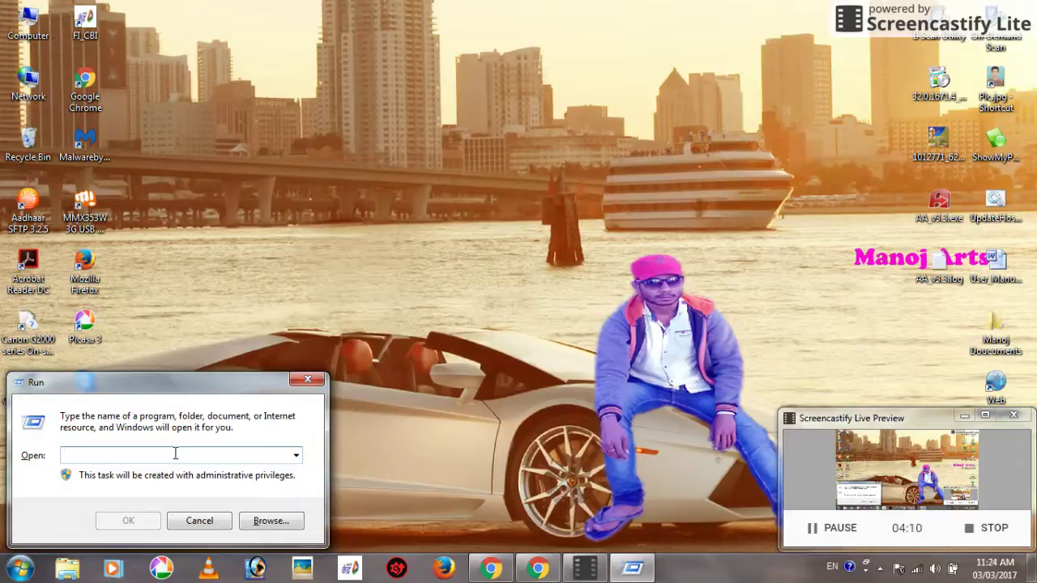
text(pref)
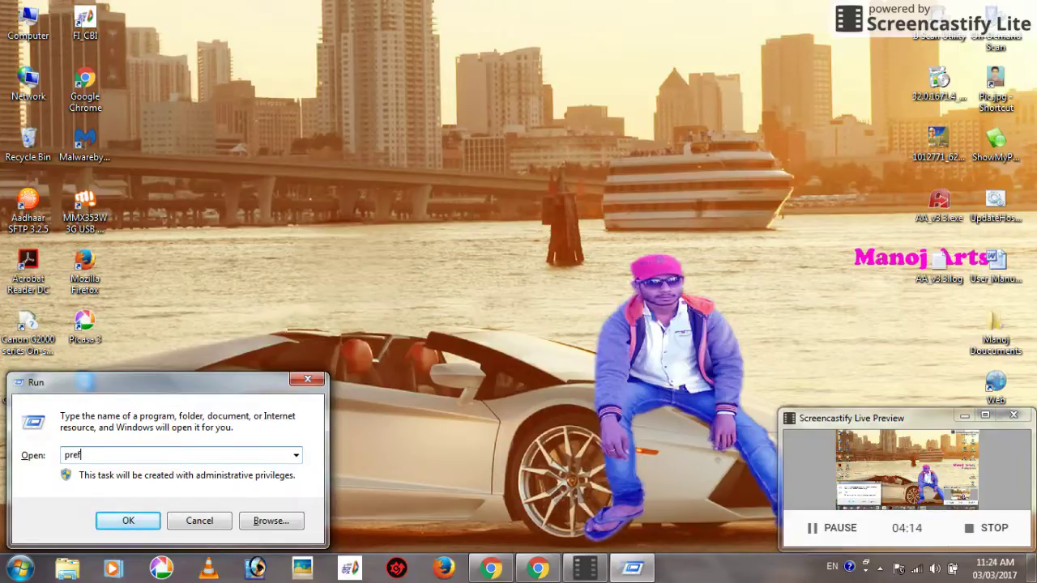
text(etc)
click(133, 522)
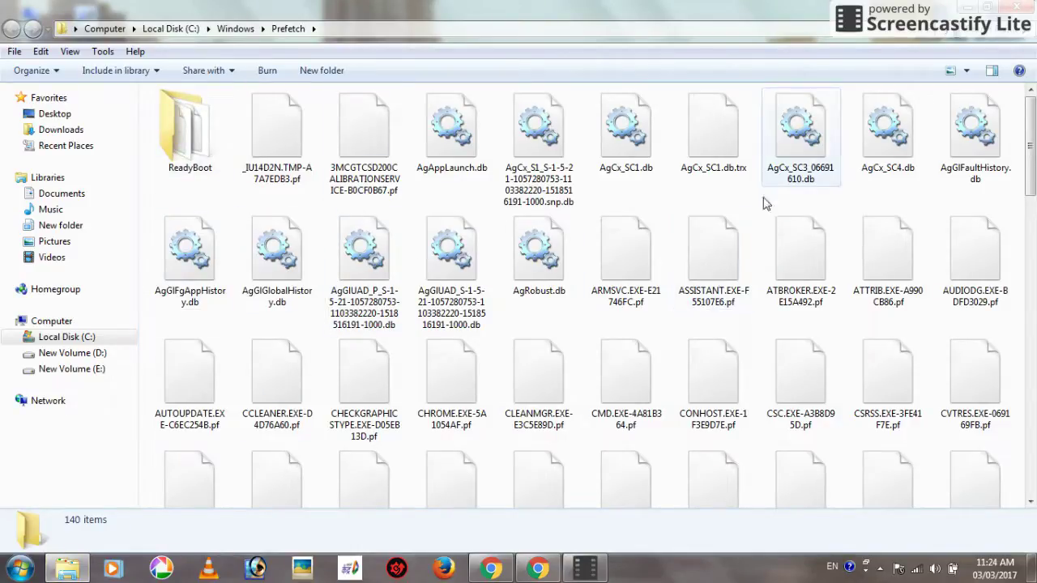
Delete all items in the Prefetch folder and close its window.
click(208, 144)
key(ctrl+a)
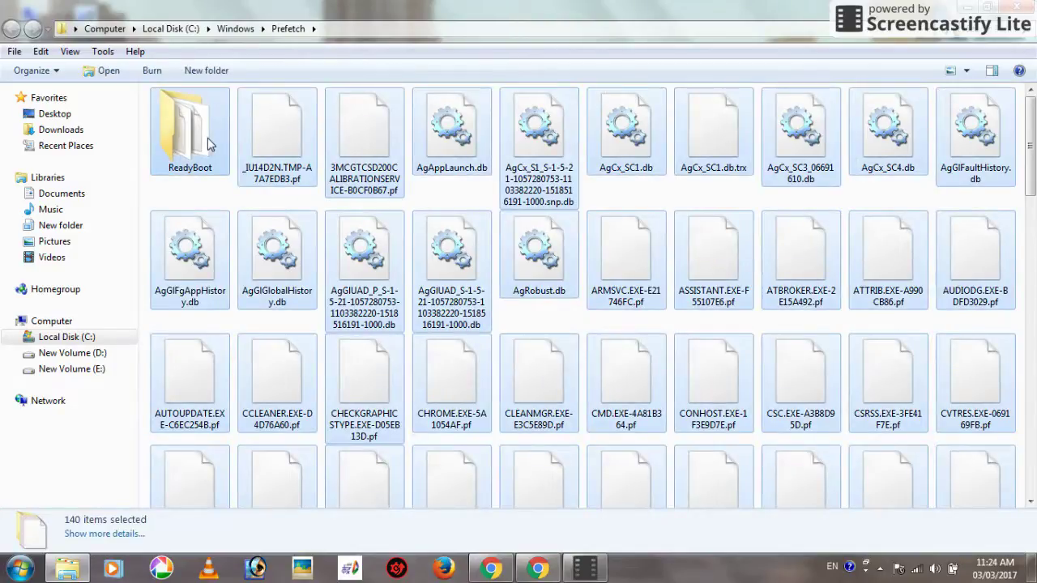
key(Delete)
key(Return)
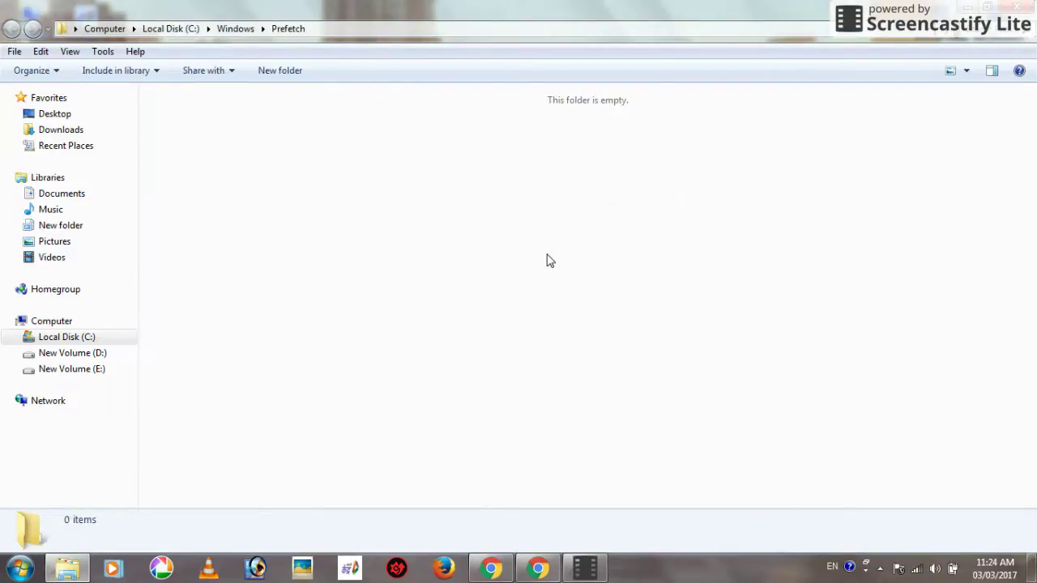
click(1009, 10)
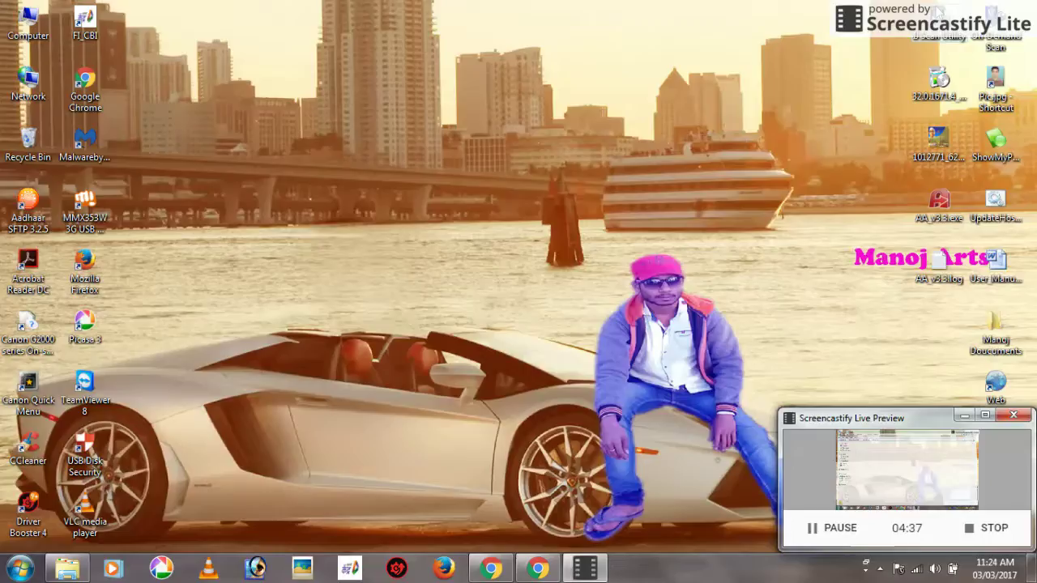
Refresh the desktop twice.
right_click(606, 40)
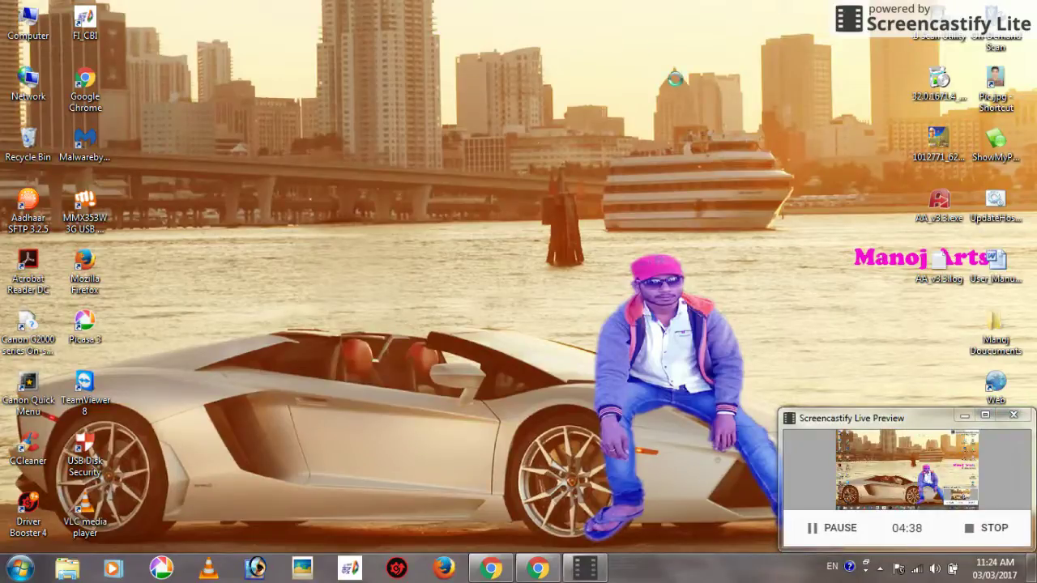
click(637, 88)
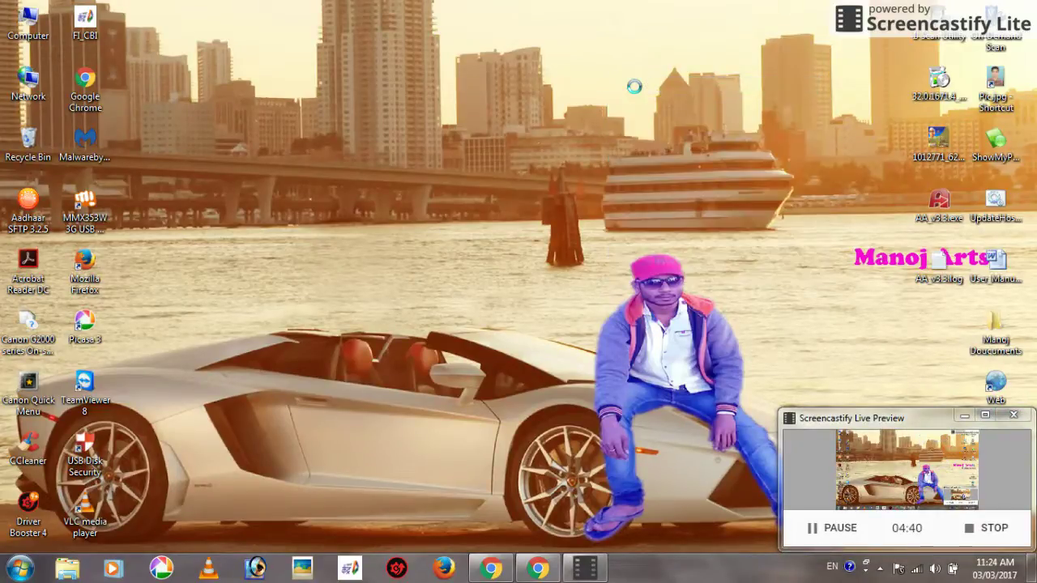
right_click(634, 87)
click(693, 130)
Open drive D: from Computer to check how it loads, and close the window.
double_click(29, 20)
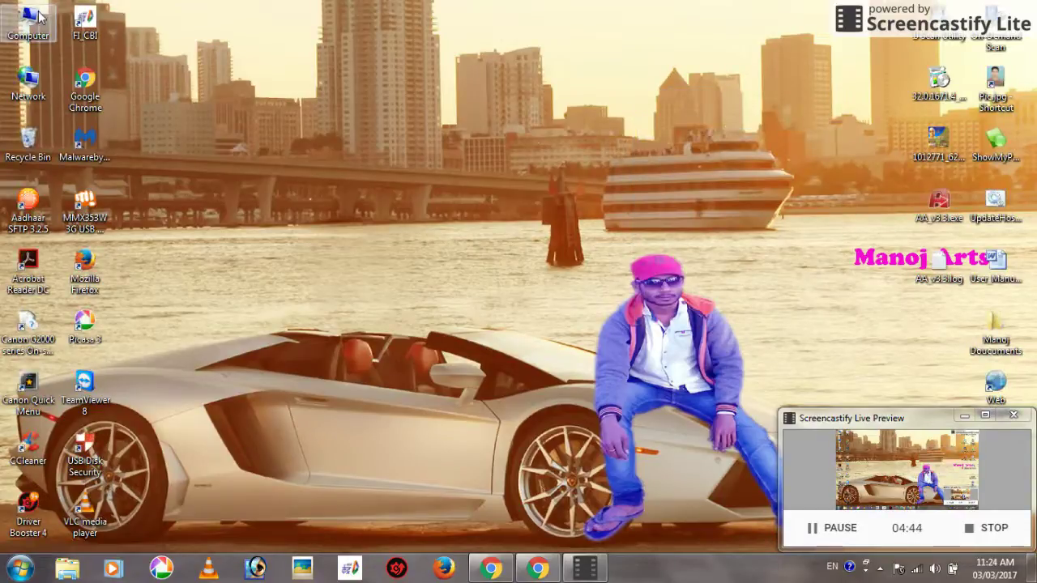
double_click(438, 143)
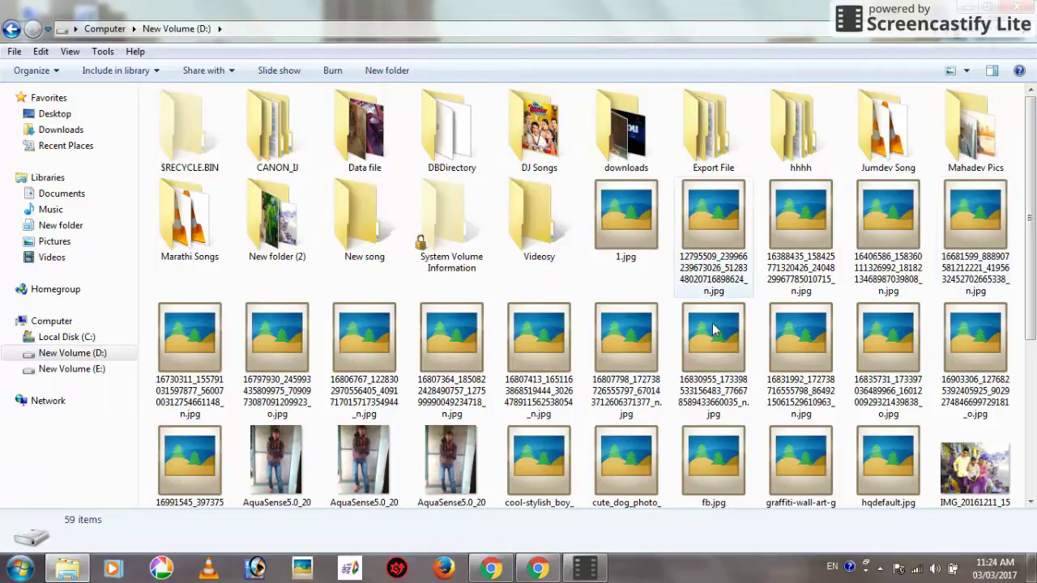
key(alt+F4)
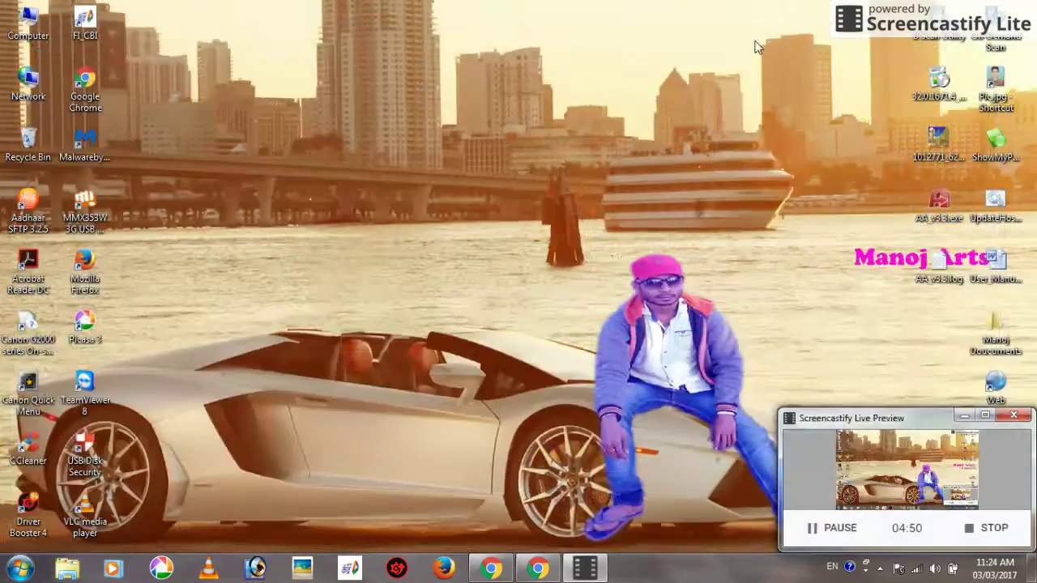
Refresh the desktop four times.
right_click(464, 73)
click(505, 116)
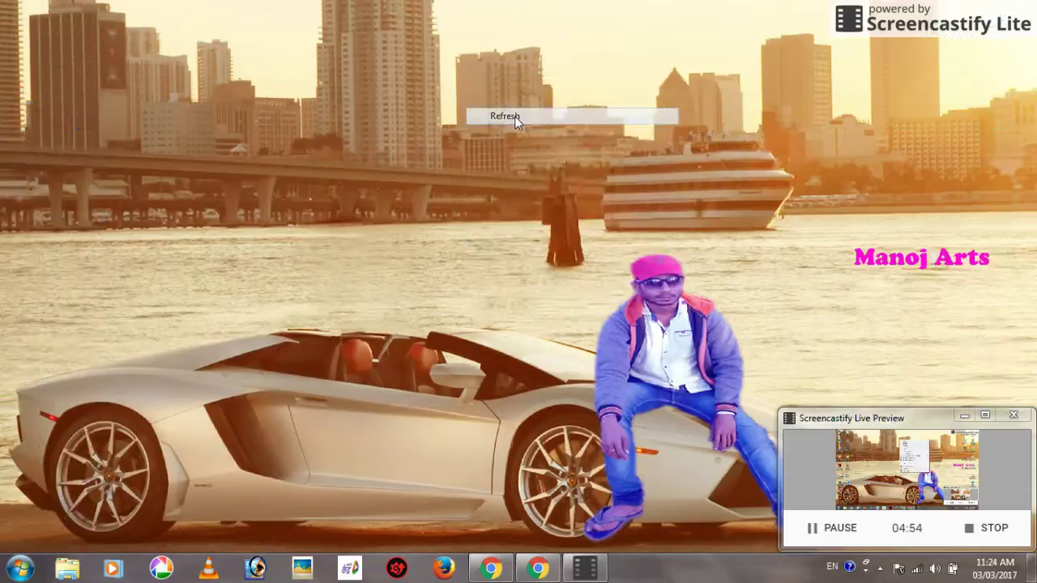
right_click(371, 125)
click(445, 167)
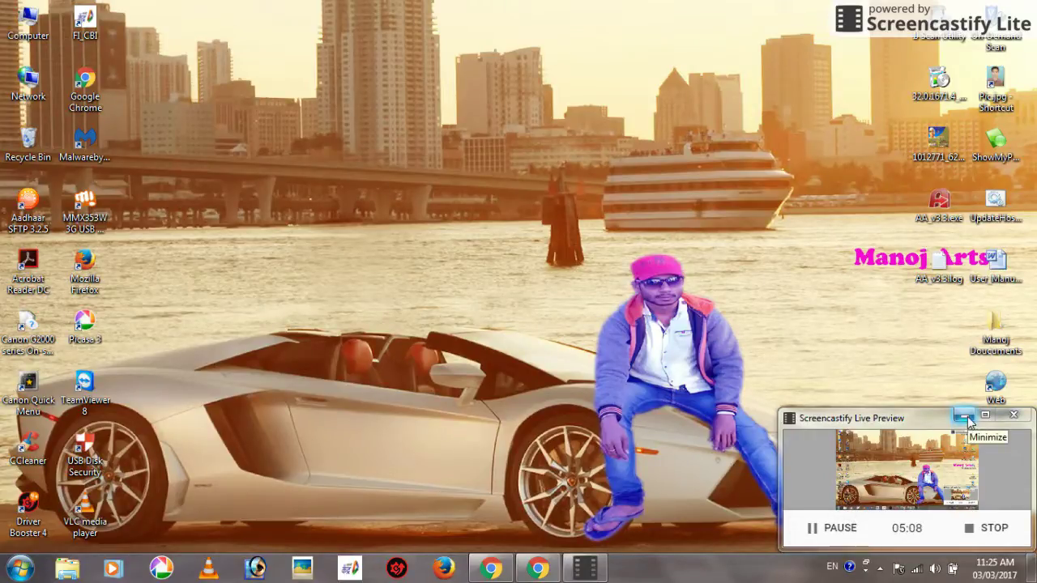
right_click(428, 205)
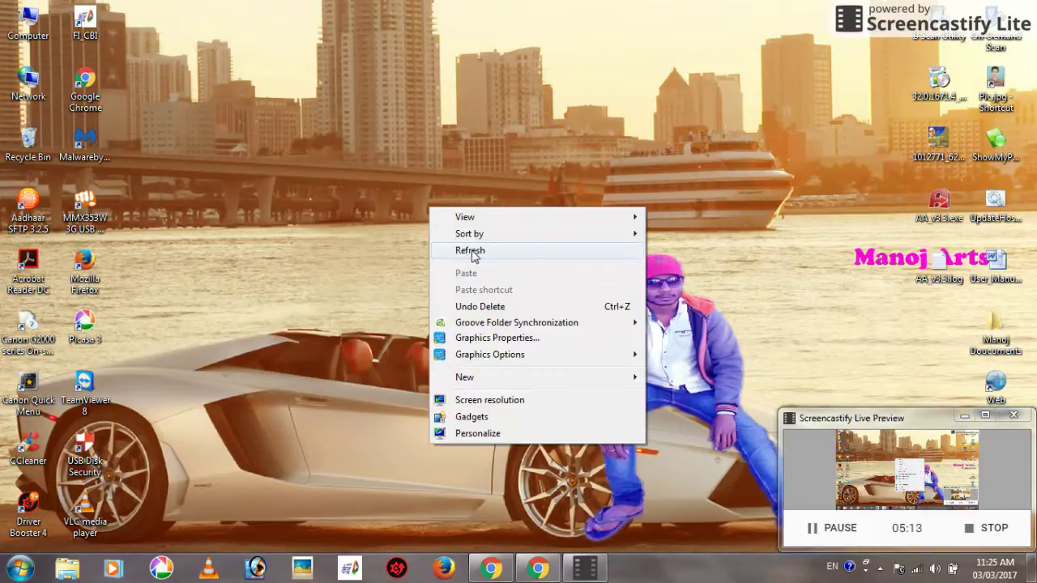
click(470, 253)
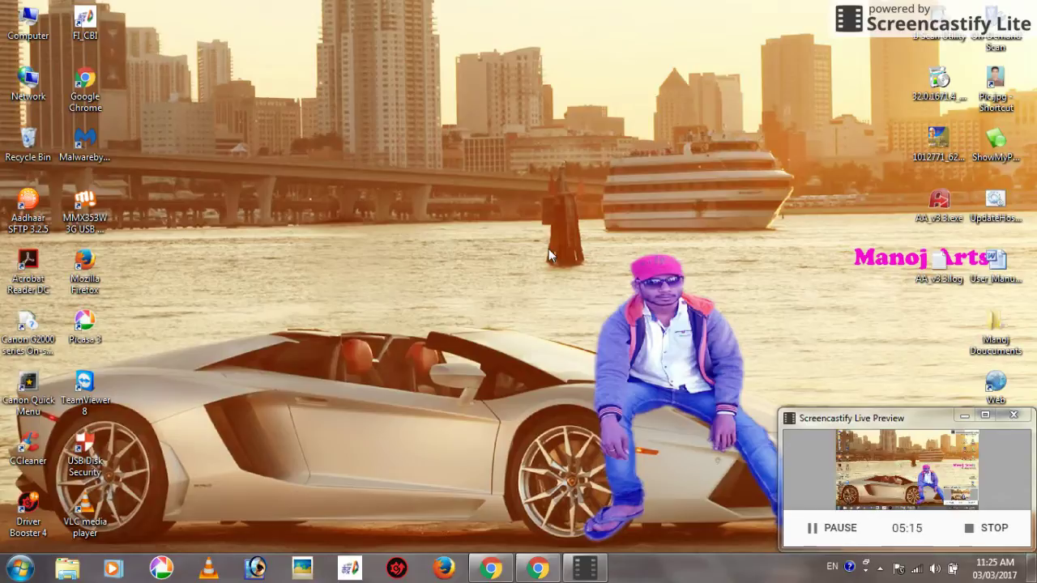
right_click(437, 171)
click(495, 212)
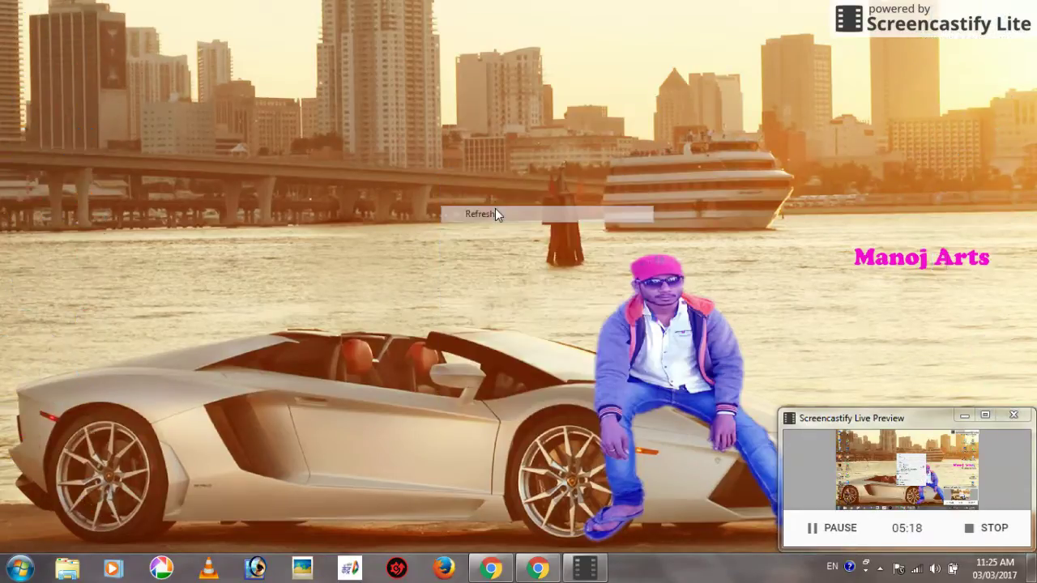